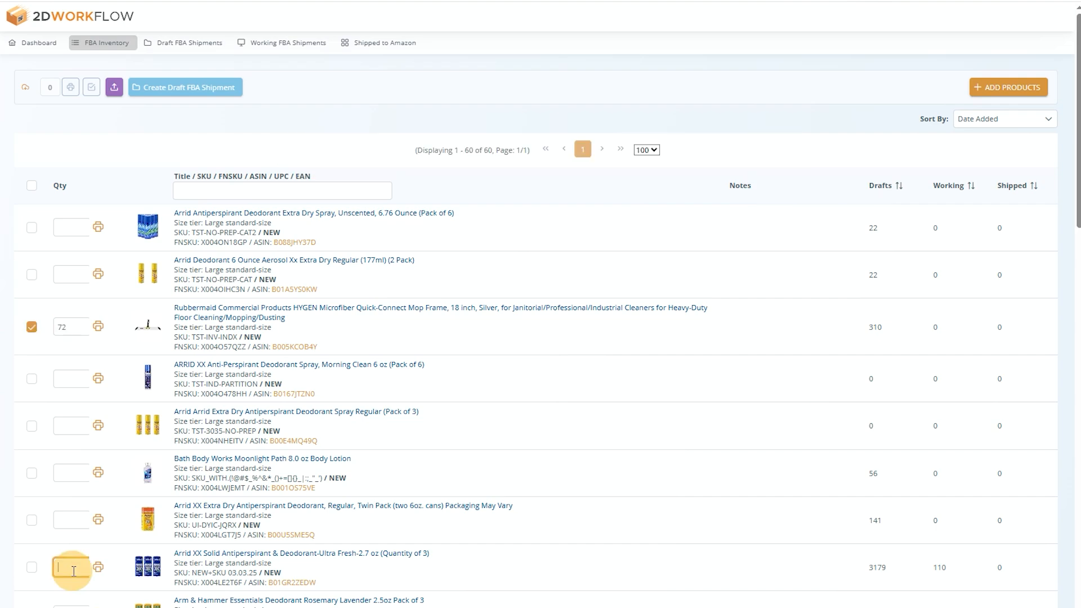
Step: Set the quantity to 72 for Arrid XX Solid Ultra Fresh and, filtering by "arrid", for the Clear Gel with SKU TST/SKU, 22.01.25
text(72)
click(243, 194)
text(arrid)
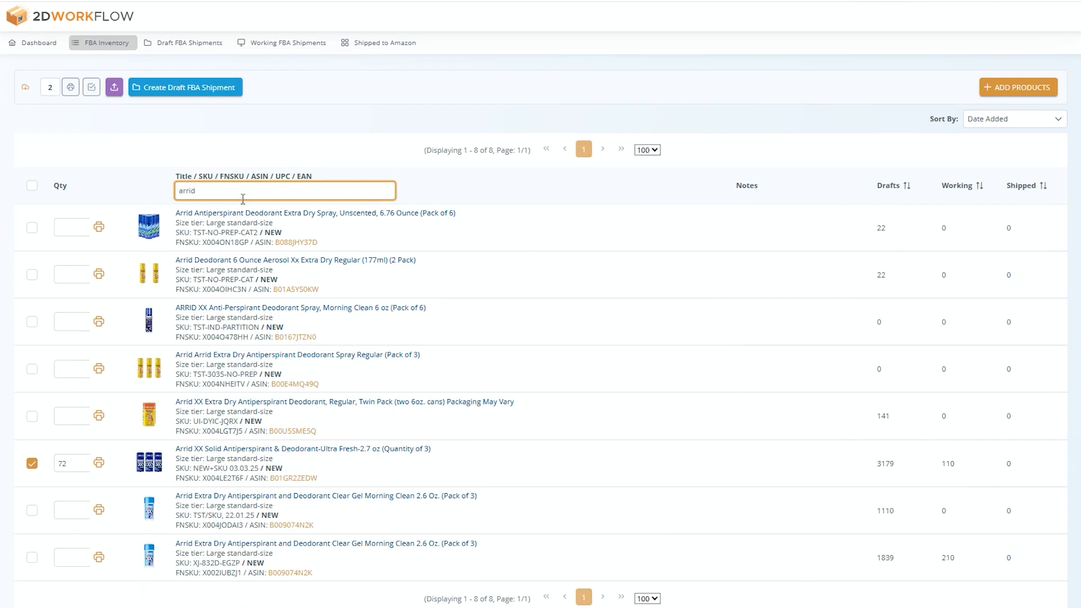
click(67, 513)
text(72)
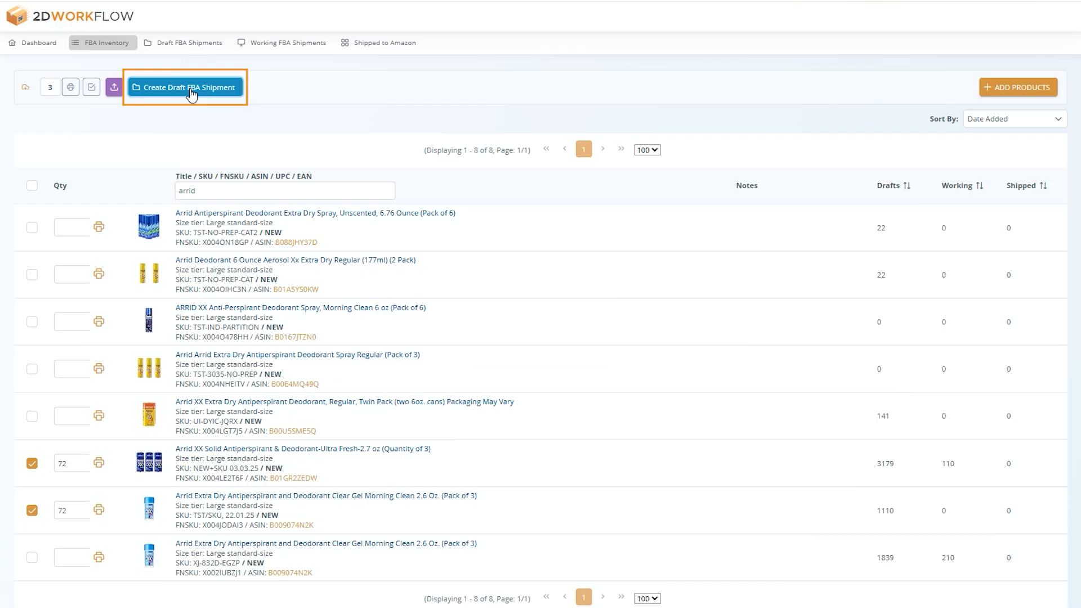
Step: Create a new draft FBA shipment named "LTL Demo - Case Packed" from the selected products
click(191, 93)
text(LTL Demo - Case Packed)
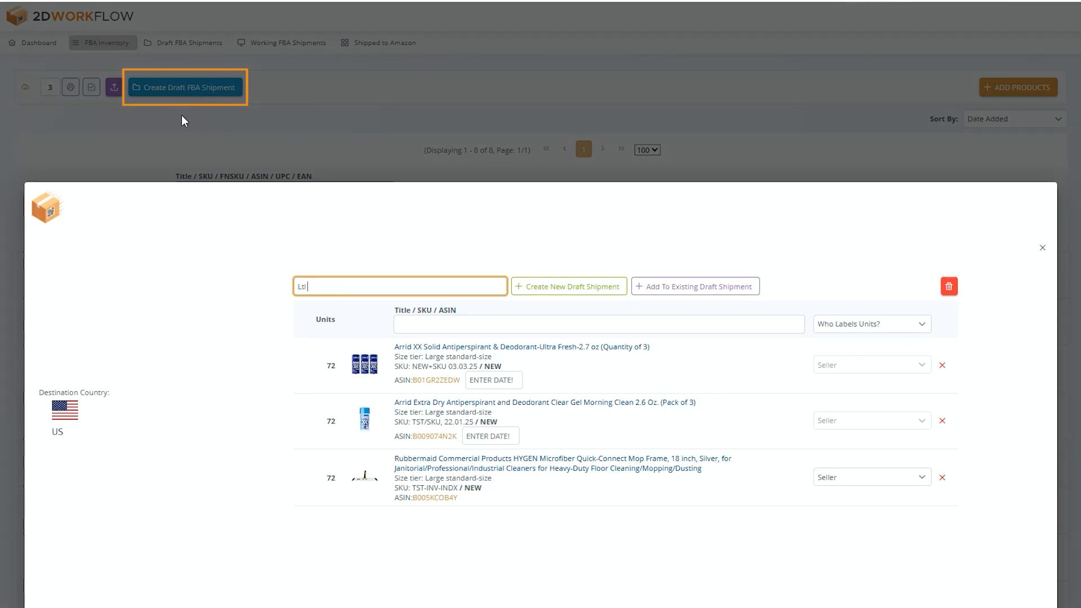
click(585, 293)
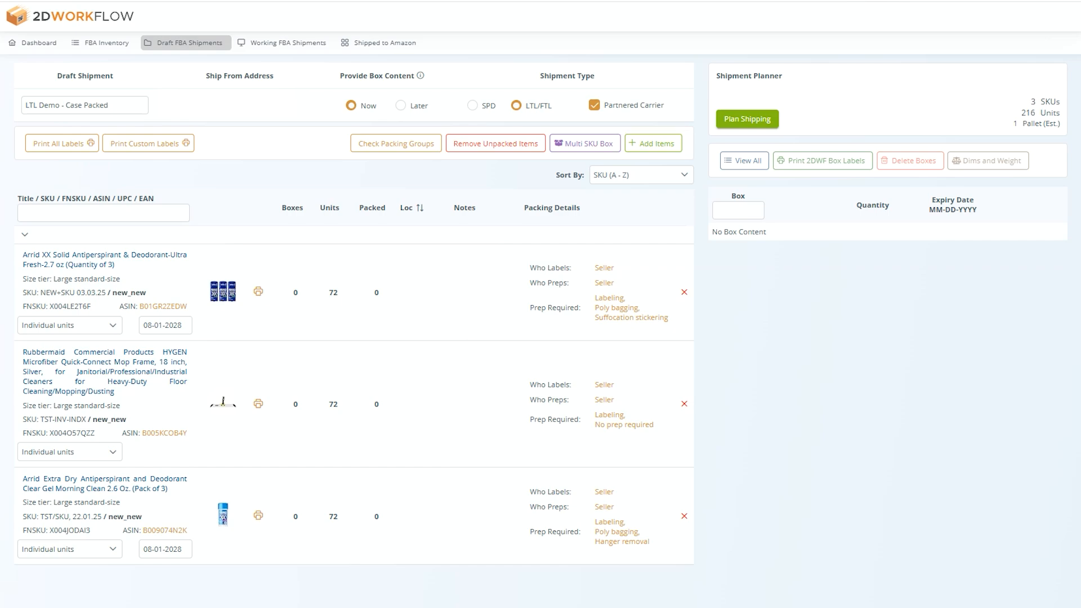
Step: Add the note "3-PACK - EXTRA TAPE!" to the Arrid XX Solid Ultra Fresh item
click(467, 292)
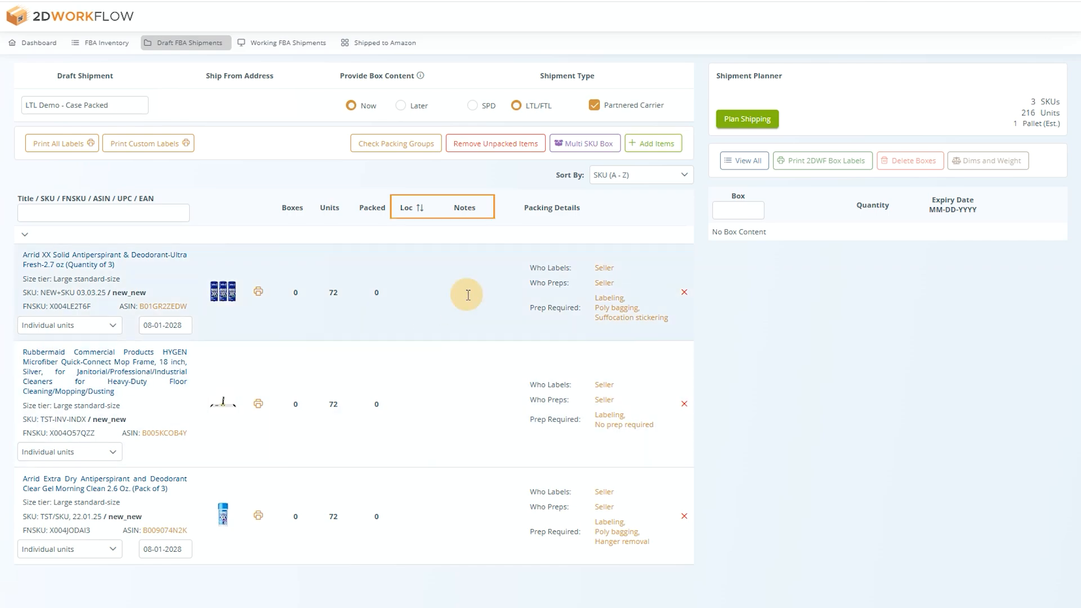
text(3PACK)
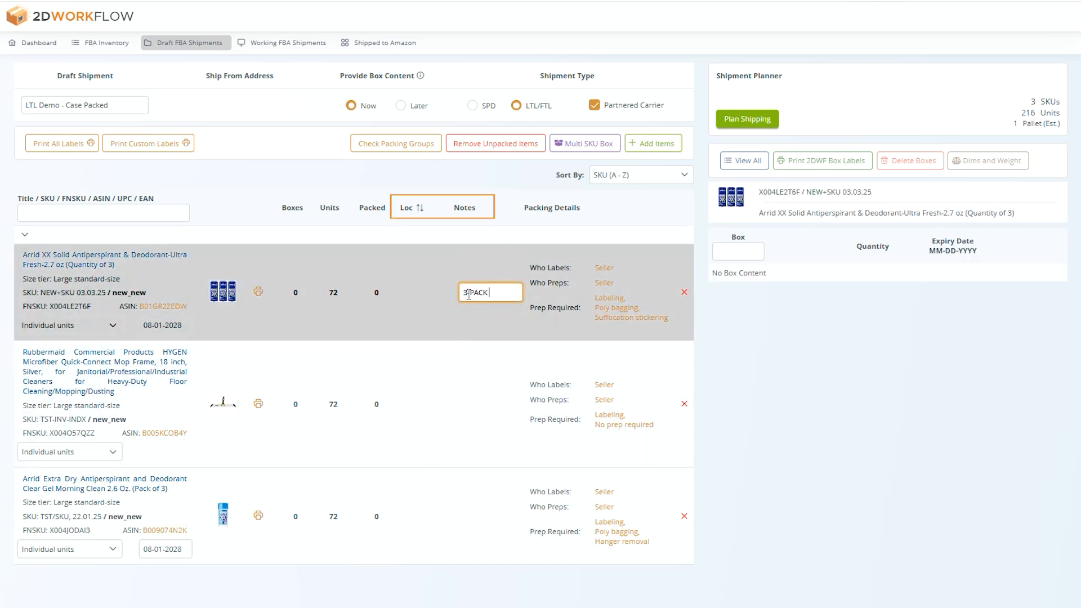
text( - EXTRA TAPE!)
key(Return)
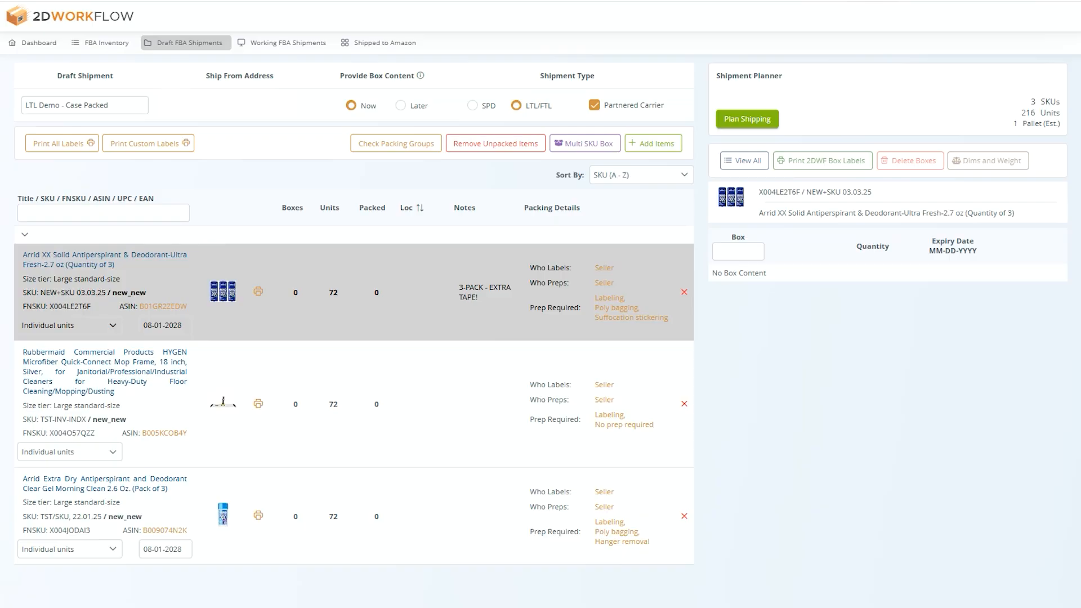
Step: Create box content for the Arrid XX Solid item with 12 units per box and 6 boxes
click(258, 291)
click(258, 293)
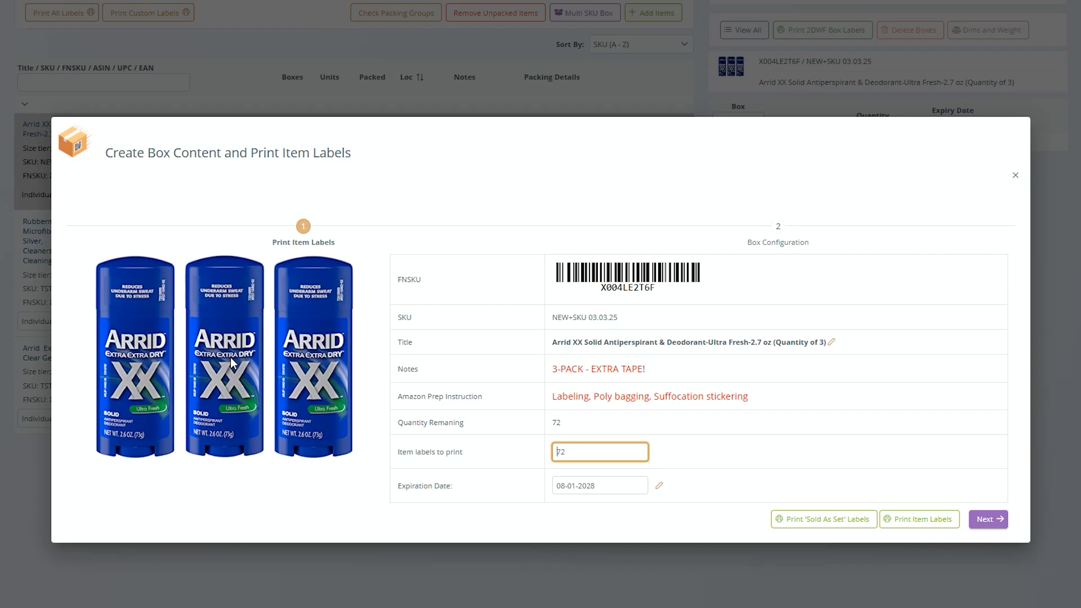
click(985, 523)
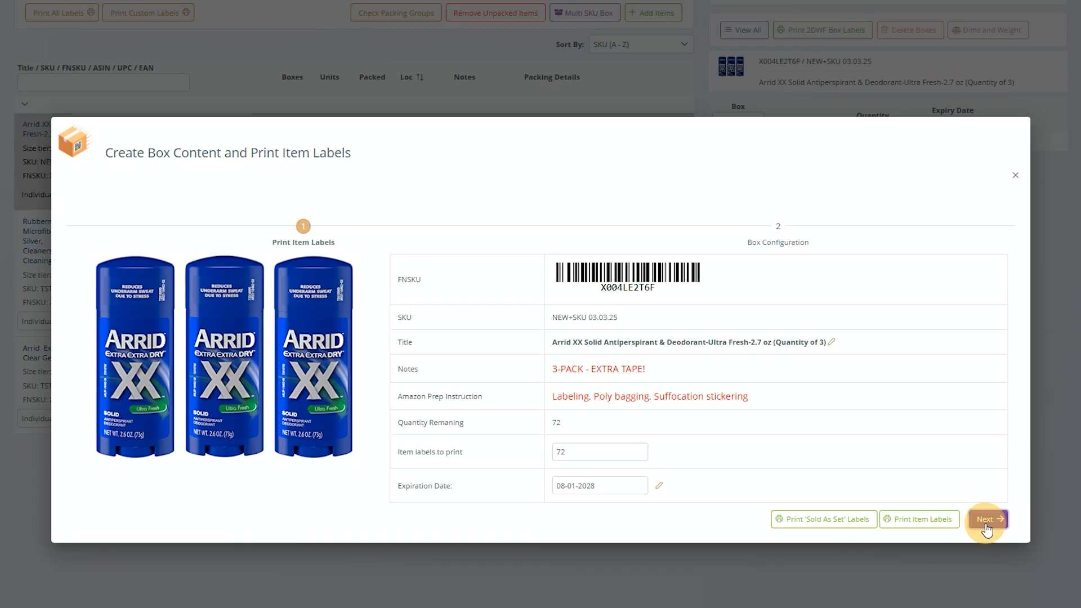
text(12)
key(Tab)
text(6)
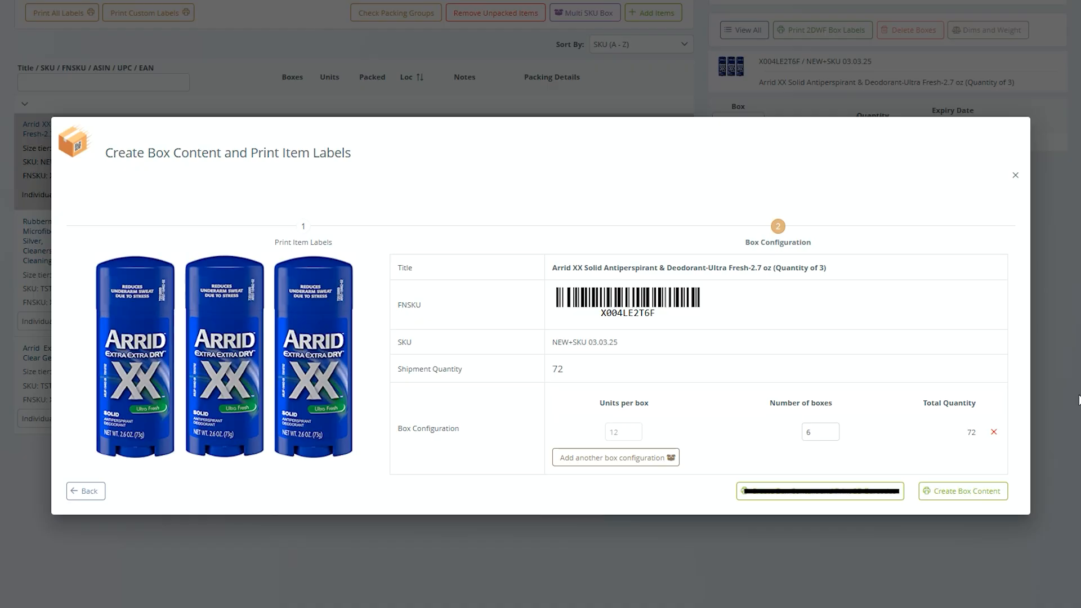
click(963, 490)
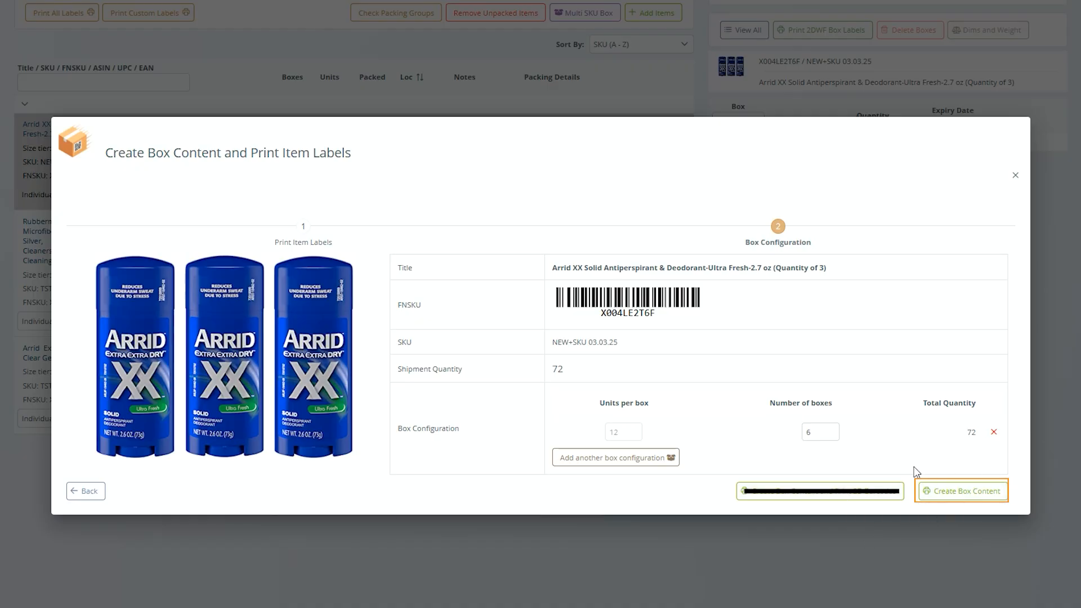
click(969, 499)
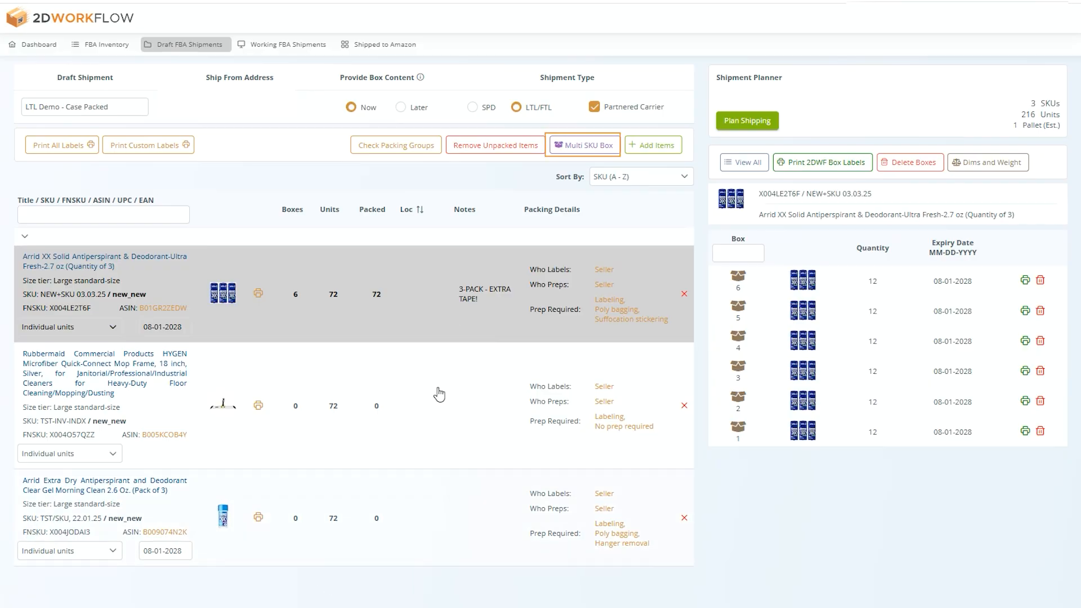
Step: Start a multi-SKU box and add the Arrid Extra Dry Clear Gel and the Rubbermaid mop frame to it
click(587, 146)
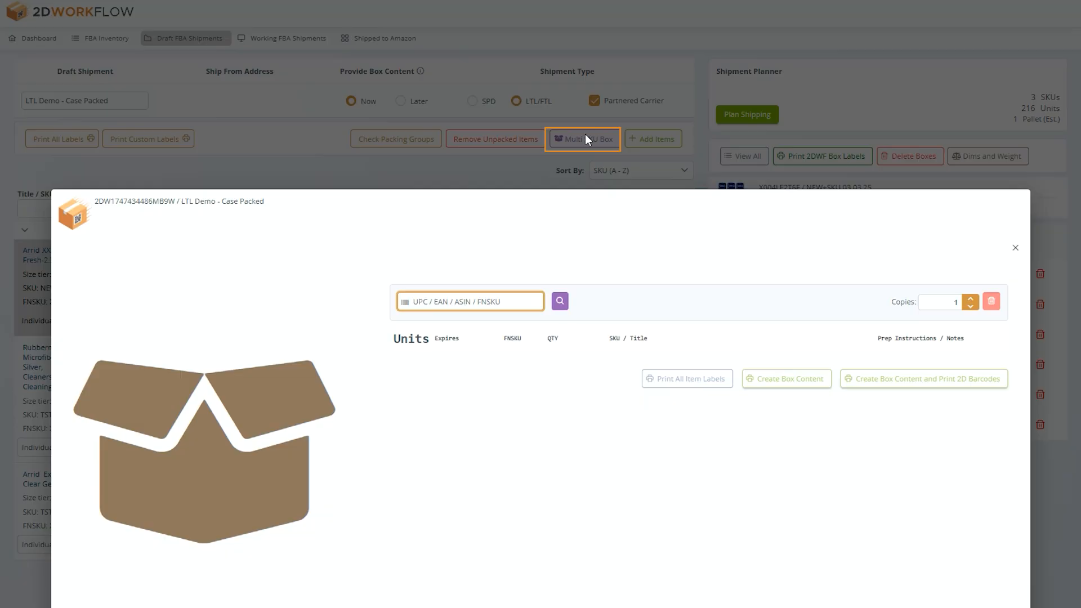
click(560, 304)
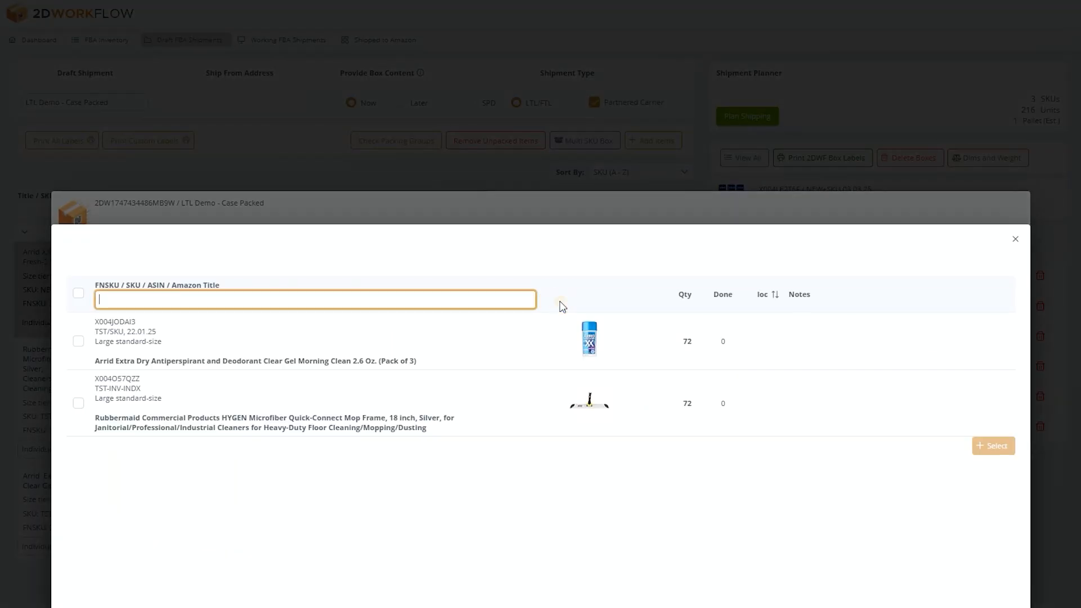
click(78, 339)
click(79, 404)
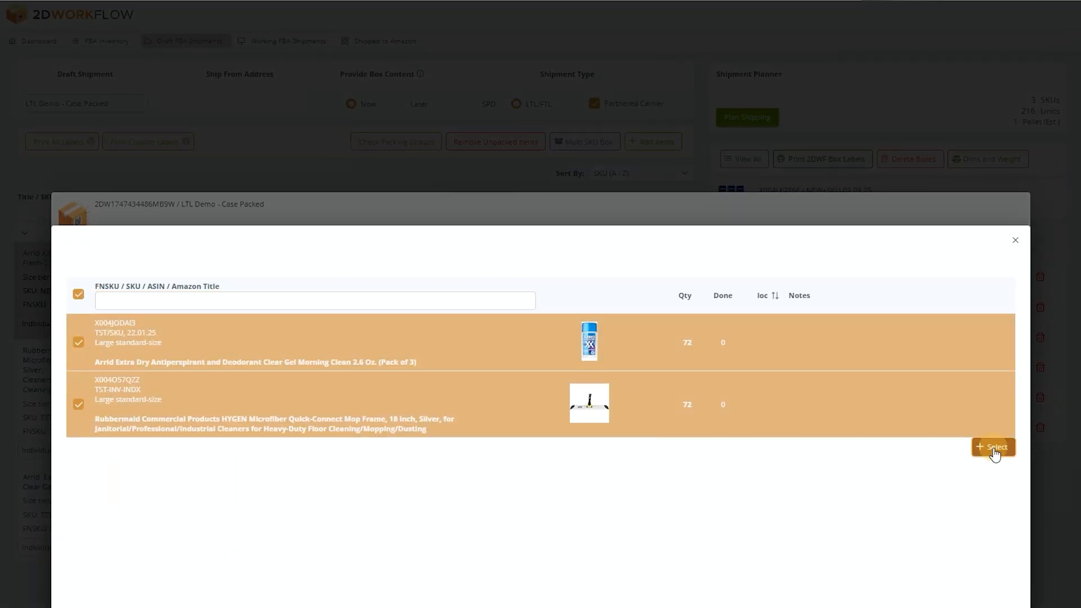
click(994, 446)
Step: Set 2 units of each product in the multi-SKU box, set 6 copies, and create the box content
click(419, 378)
text(2)
key(Tab)
text(2)
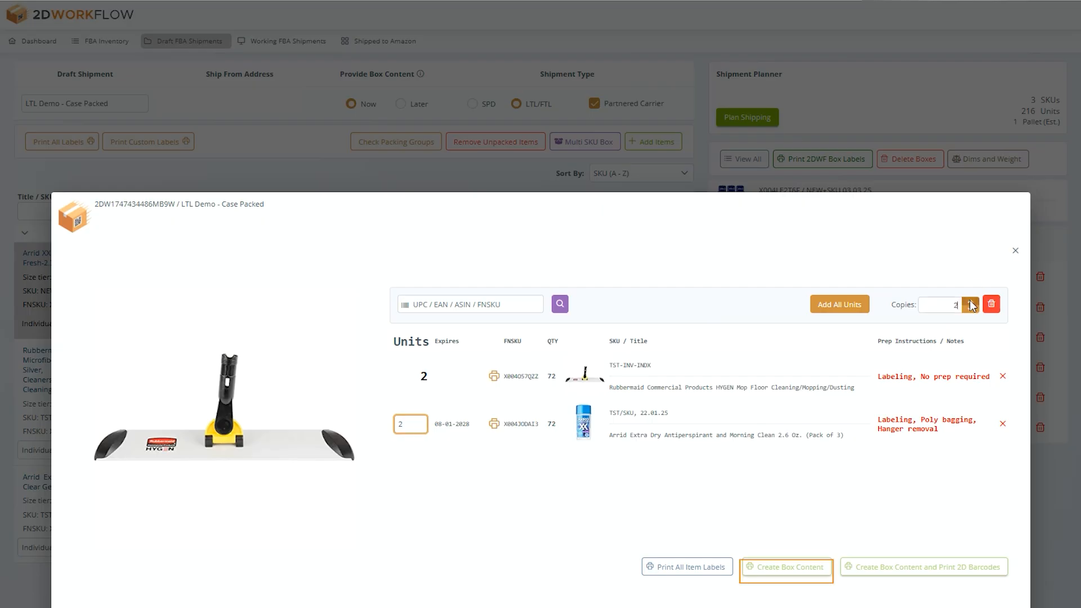
click(970, 302)
click(970, 303)
click(970, 302)
click(970, 302)
click(971, 303)
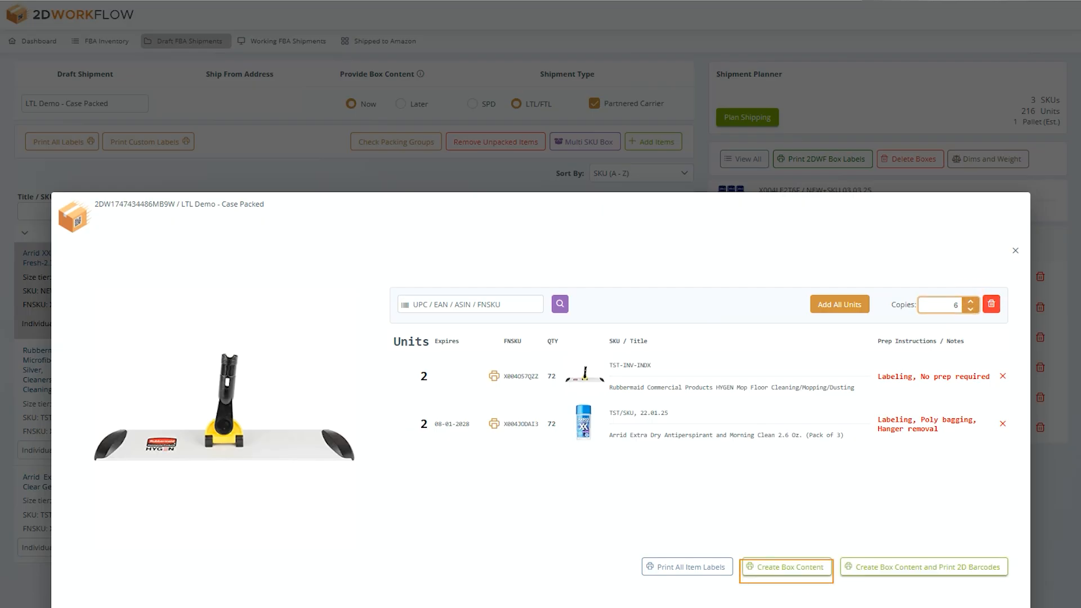
click(782, 569)
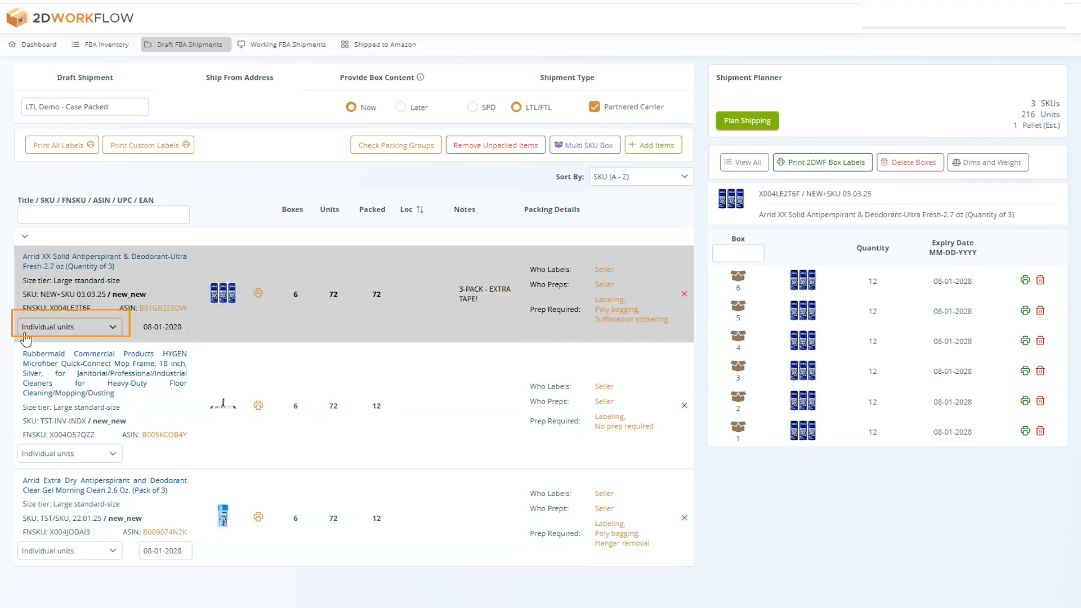
Step: Start a new box/case template for Arrid XX Solid with 12 units per box, 10 x 8 x 6 in and 6 lbs
click(102, 329)
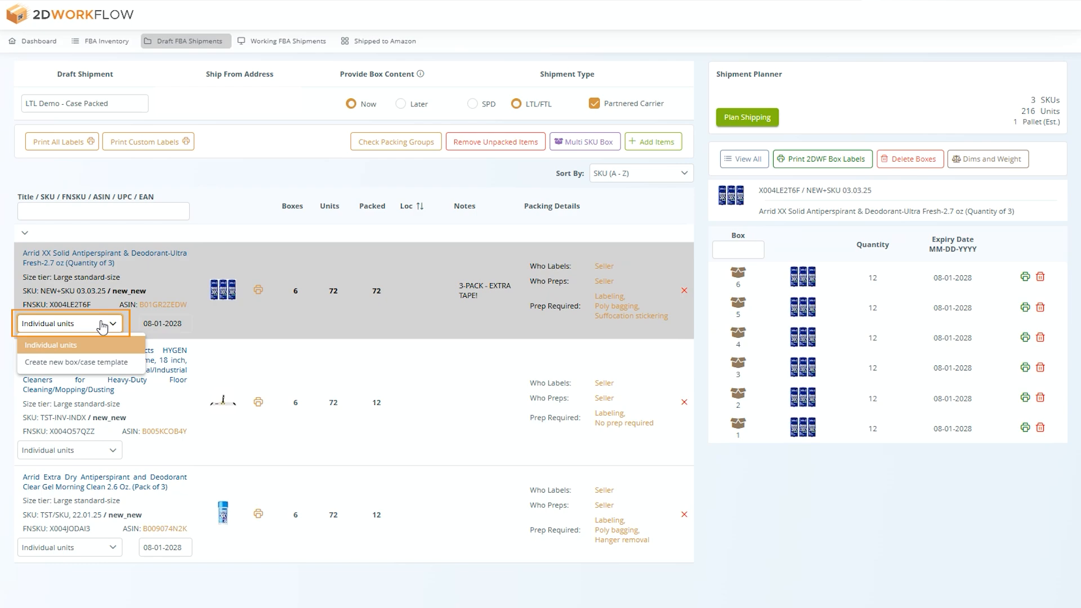
click(101, 363)
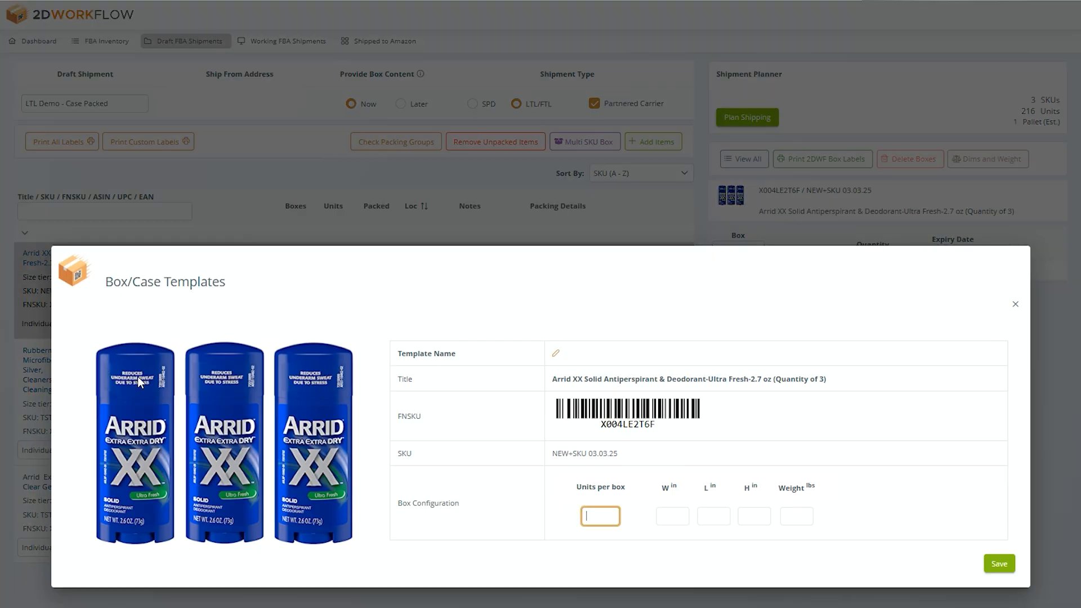
text(12)
click(673, 519)
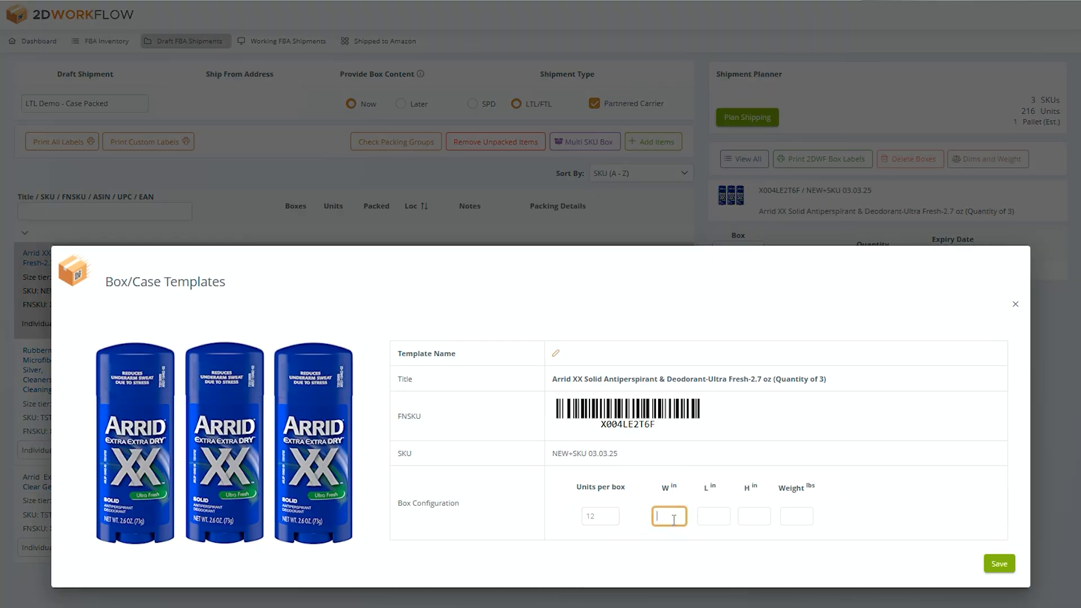
text(10)
click(710, 518)
text(8)
click(759, 517)
text(6)
click(797, 518)
text(6)
Step: Name the box template "Case of 12" and save it
click(567, 354)
click(555, 354)
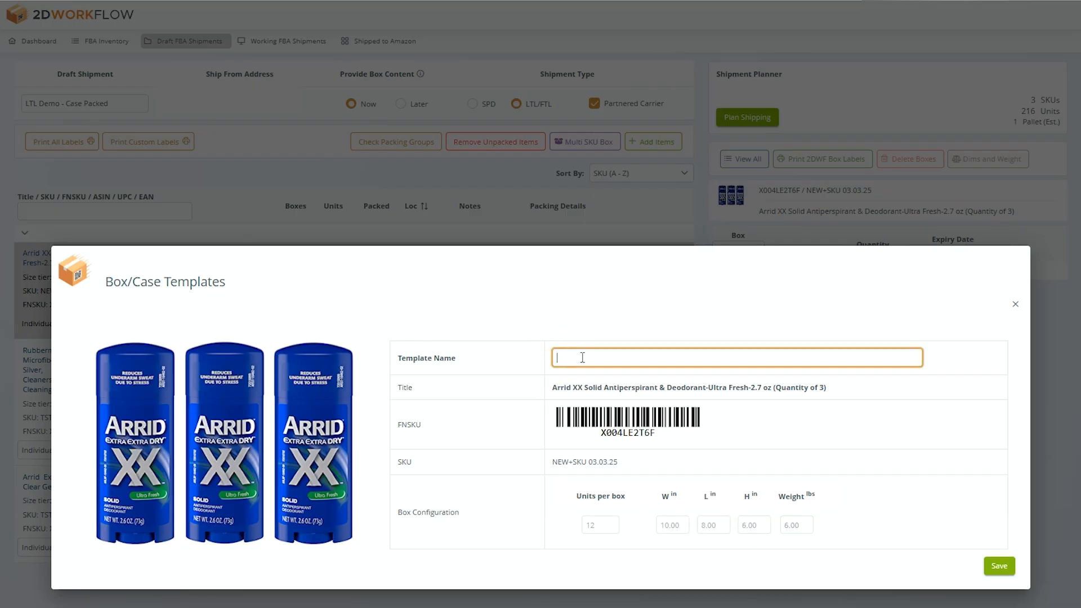
text(Case of 12)
click(924, 576)
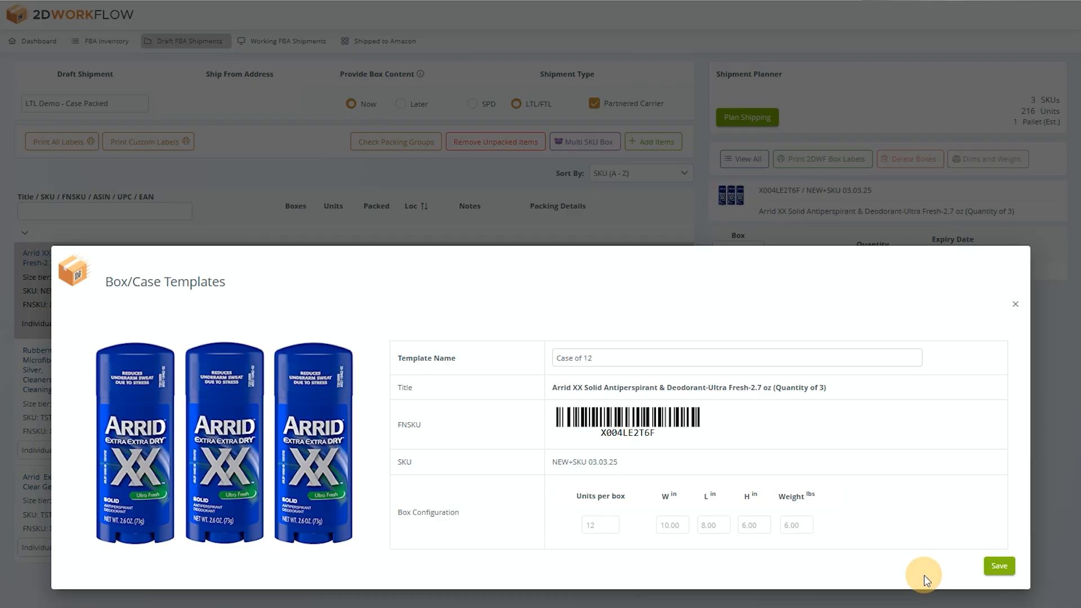
click(1000, 564)
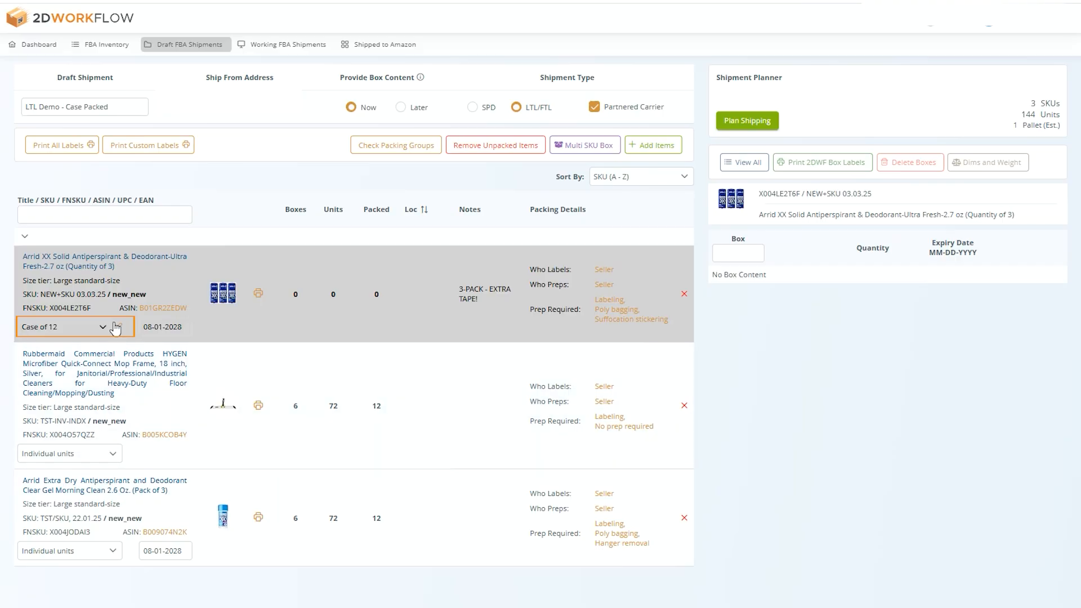
Step: Set the number of boxes for the Arrid XX Solid item to 6
click(292, 298)
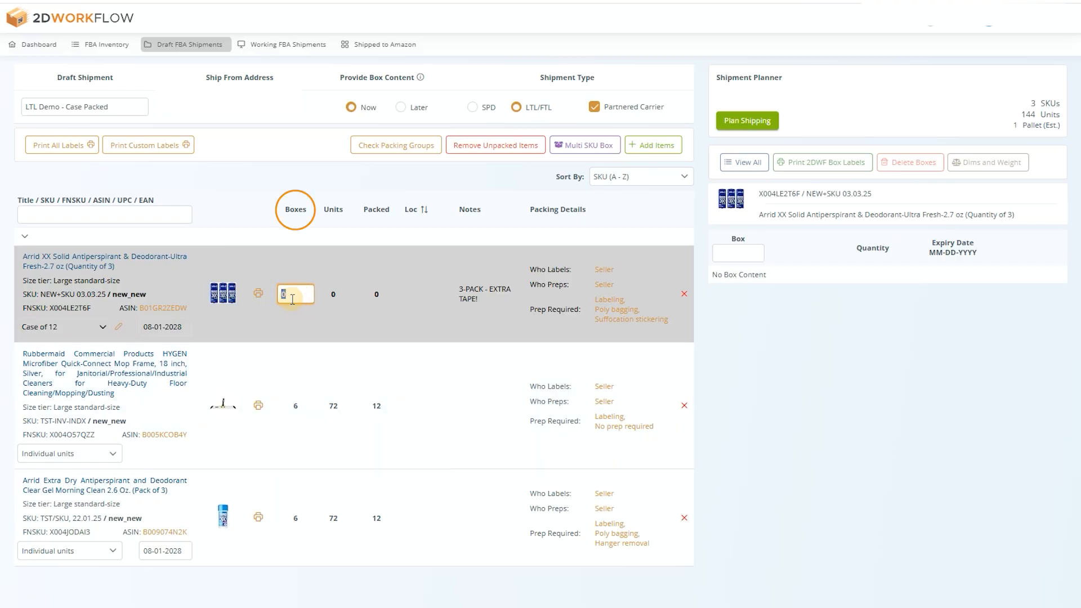
text(6)
click(345, 598)
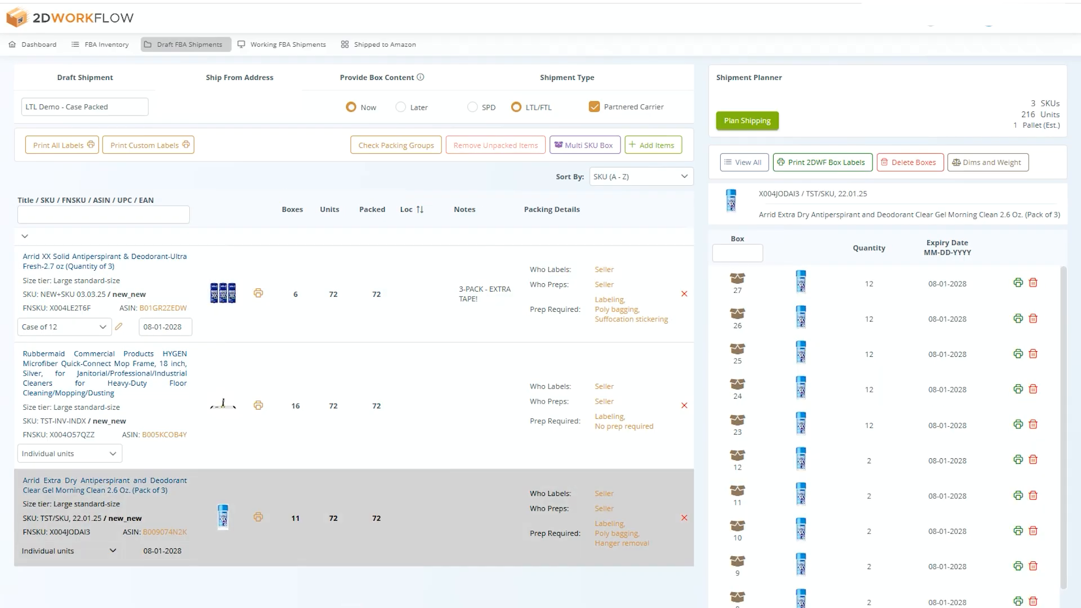
Step: Plan shipping for the draft and create the shipment from Shipping Option 1 to TMB8 in Homestead, FL
click(747, 121)
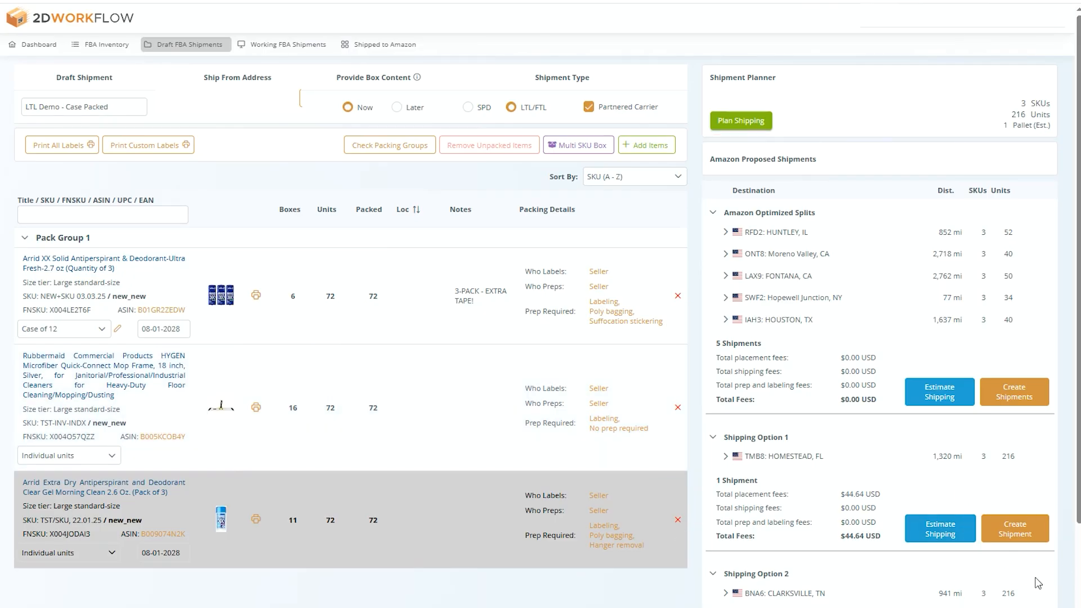
click(1034, 538)
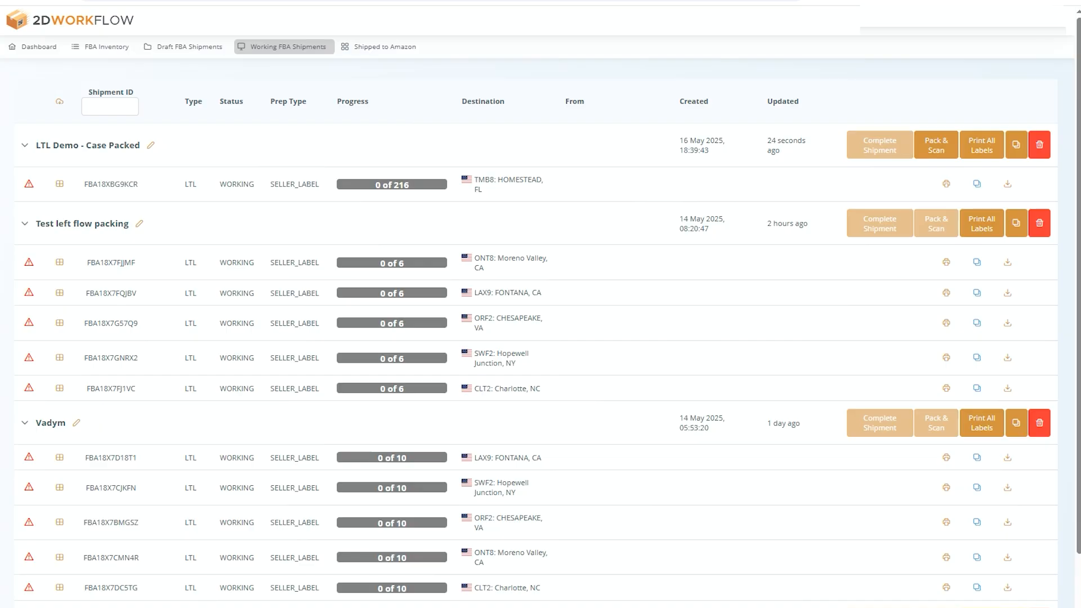
Step: Open the LTL Demo - Case Packed shipment to TMB8 and print the item and box labels for Arrid XX Solid
click(59, 183)
click(59, 183)
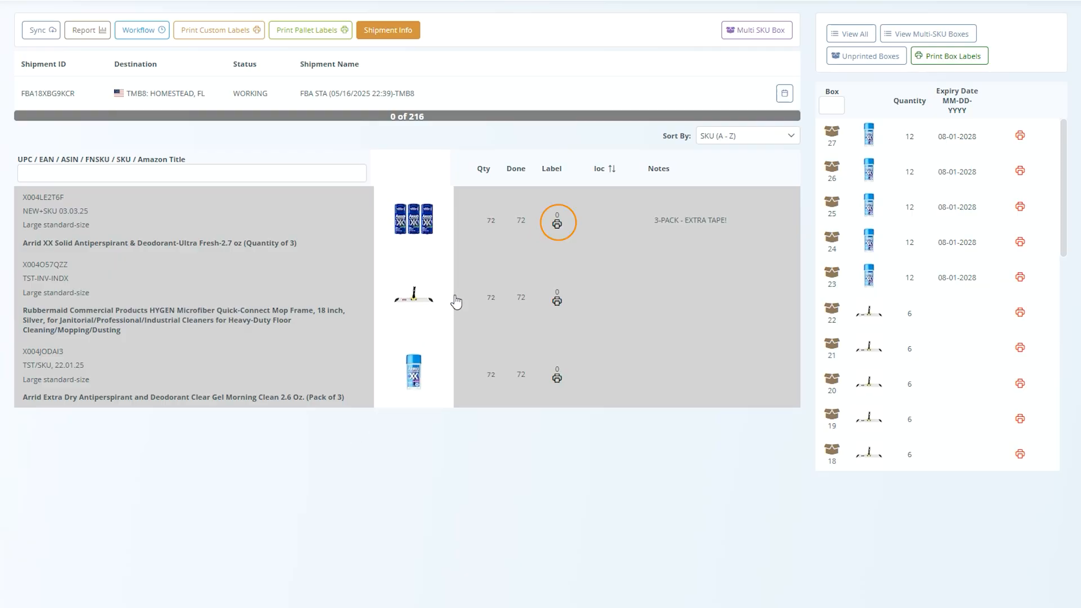
click(556, 227)
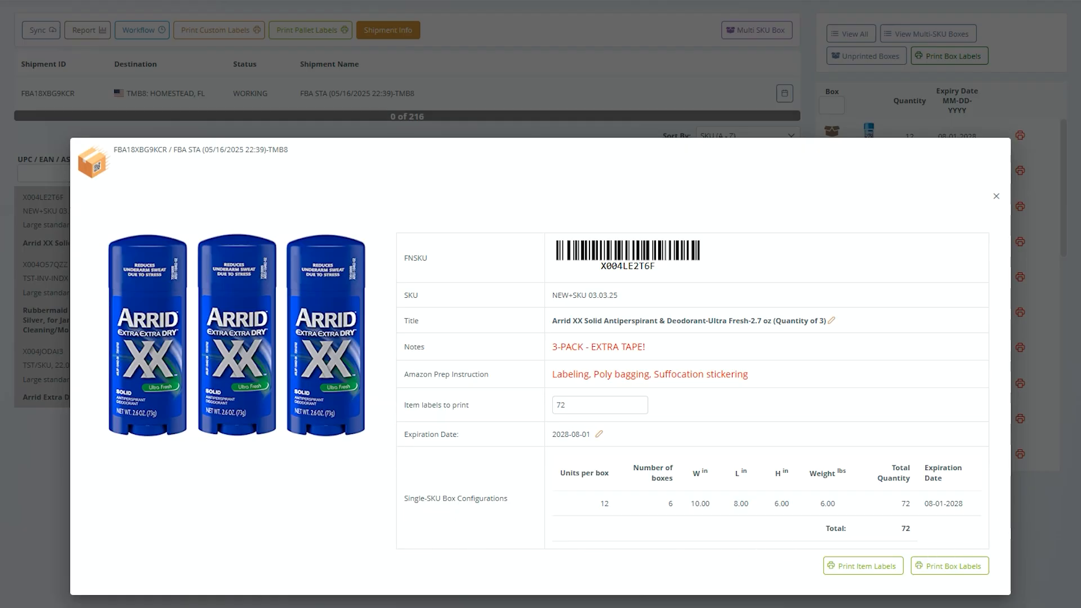
click(861, 570)
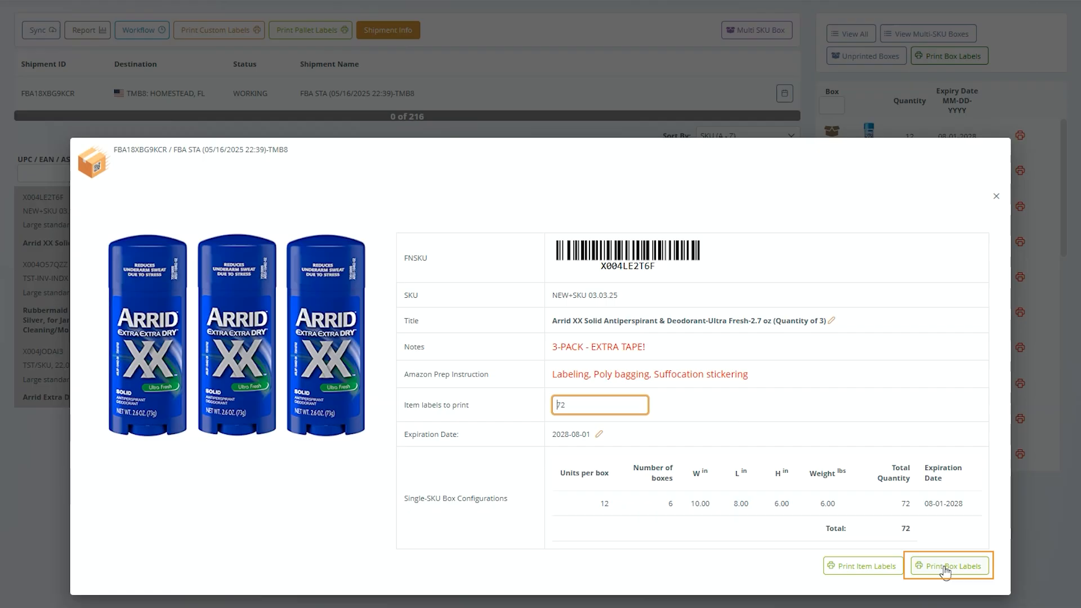
click(944, 565)
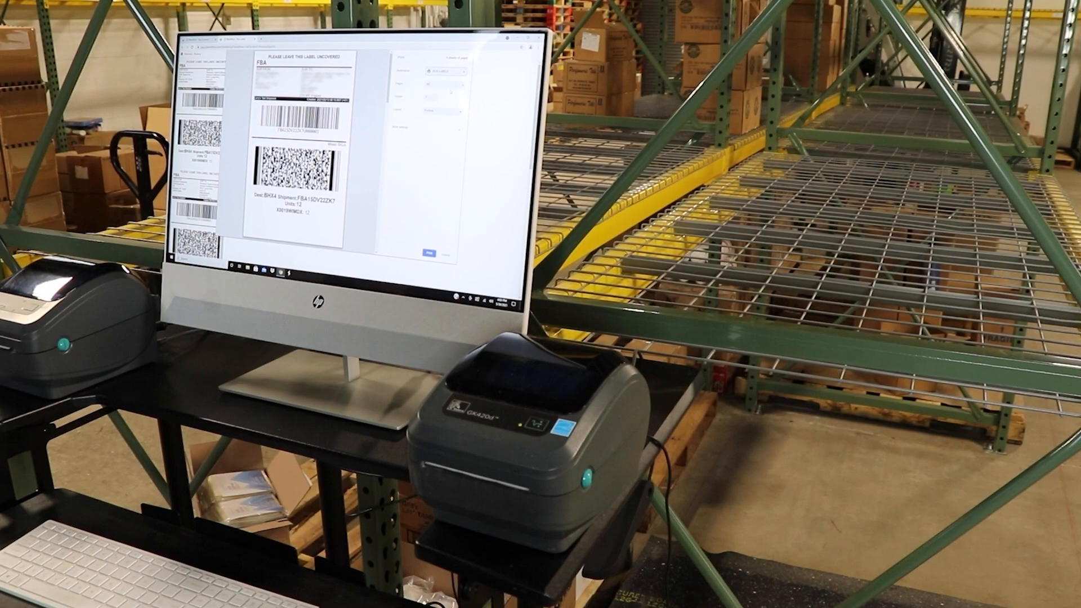
click(430, 254)
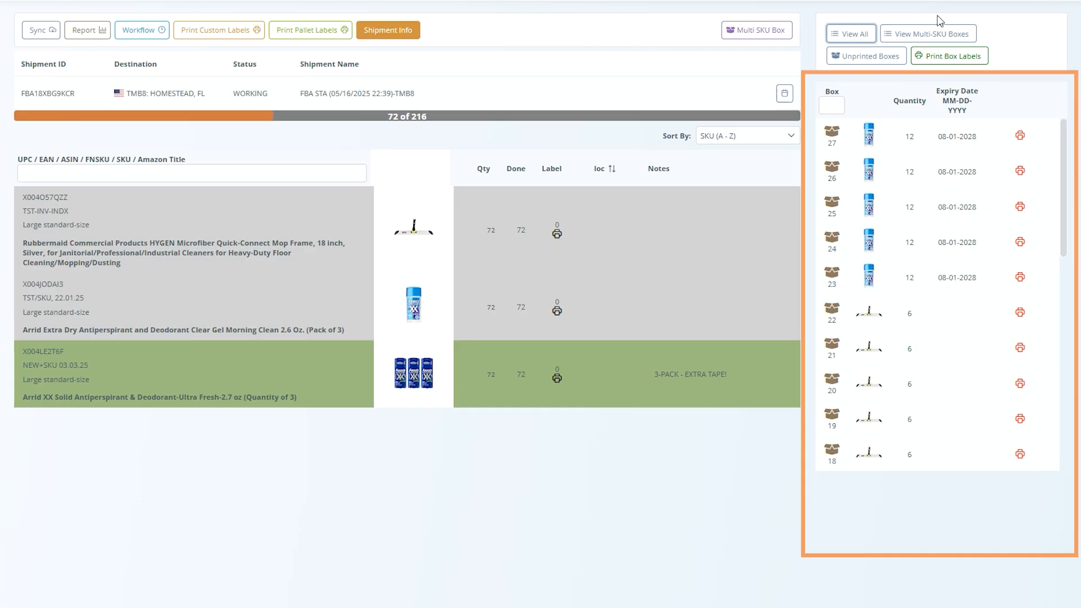
Step: Examine the shipment's box list down to the Arrid XX Solid boxes, checking the label and box status of box 6
scroll(957, 292, down, 5)
scroll(958, 293, down, 3)
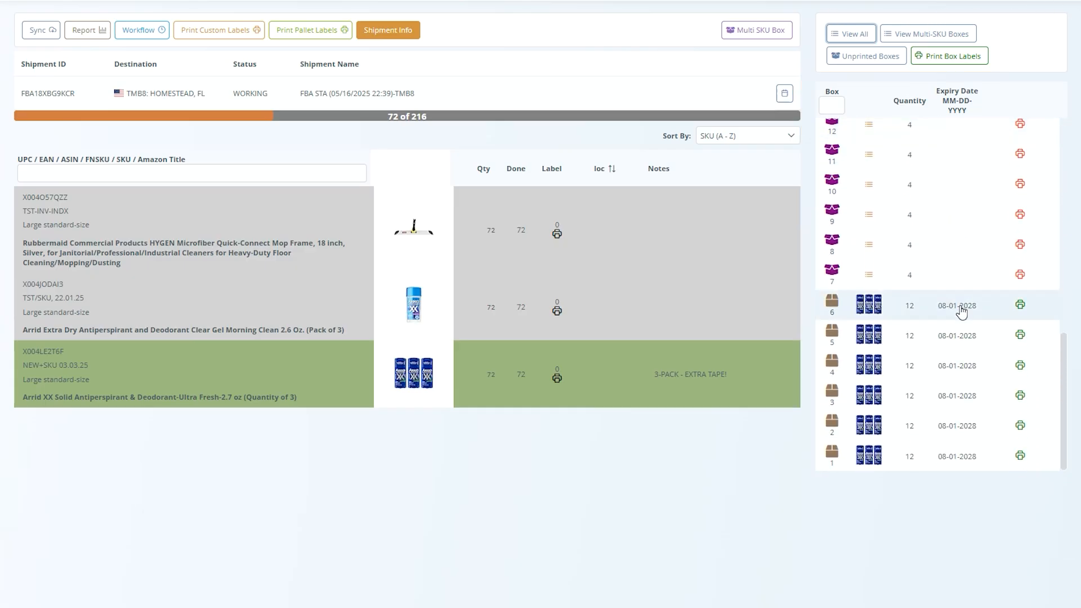
click(1022, 305)
click(832, 307)
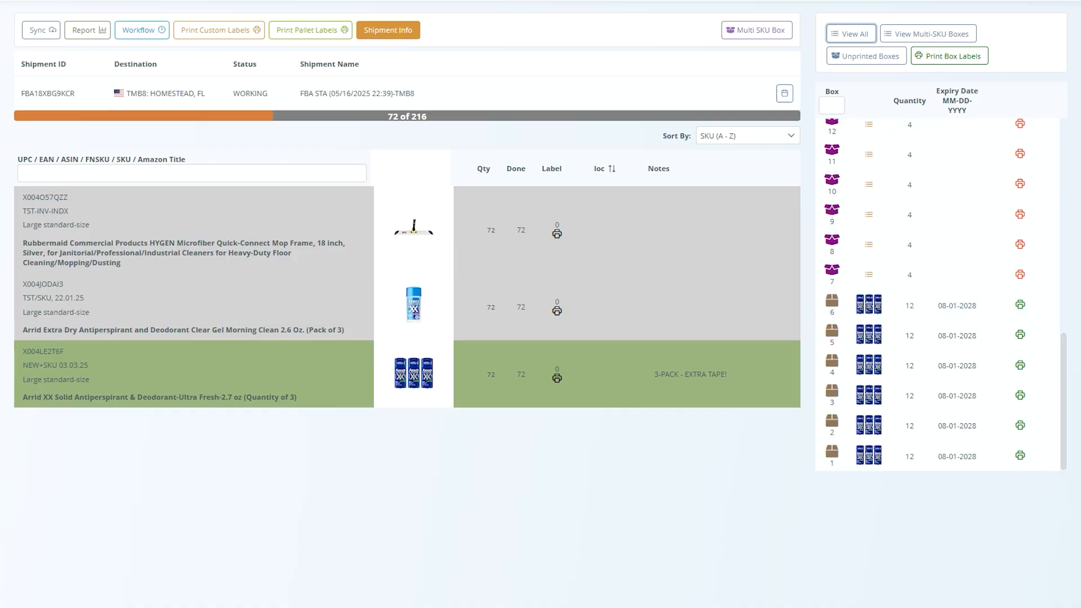
Step: Print the box labels for multi-SKU boxes 7 and 8
click(832, 245)
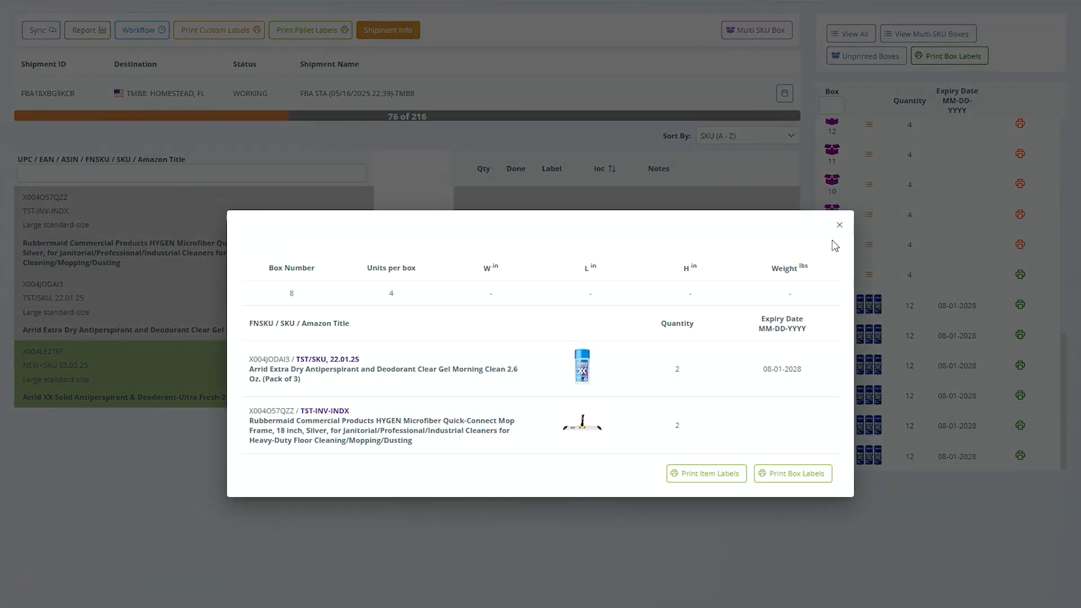
click(799, 475)
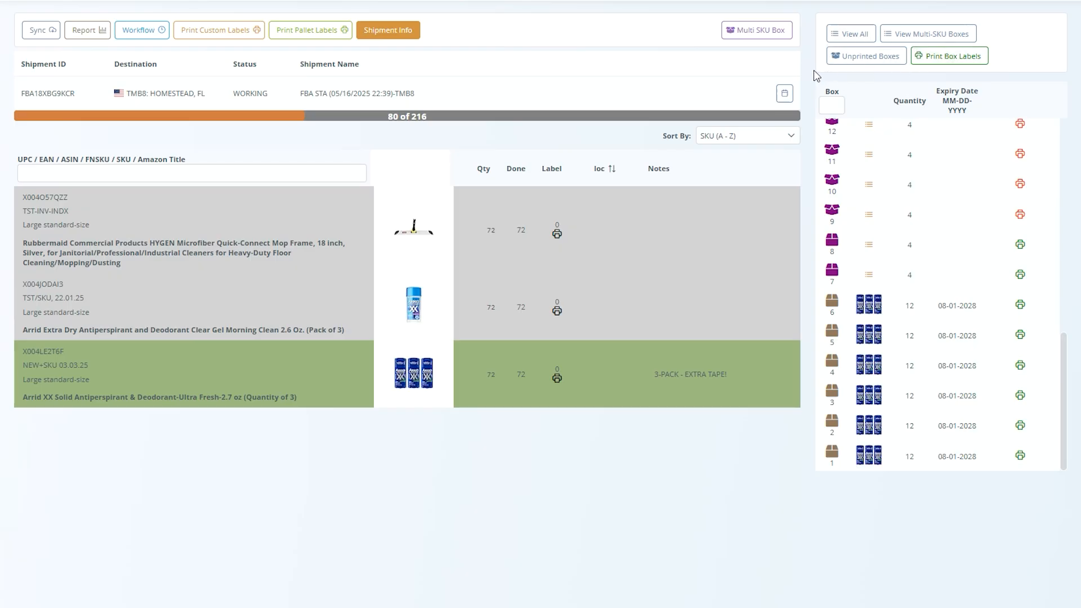
click(1019, 275)
click(832, 243)
click(832, 243)
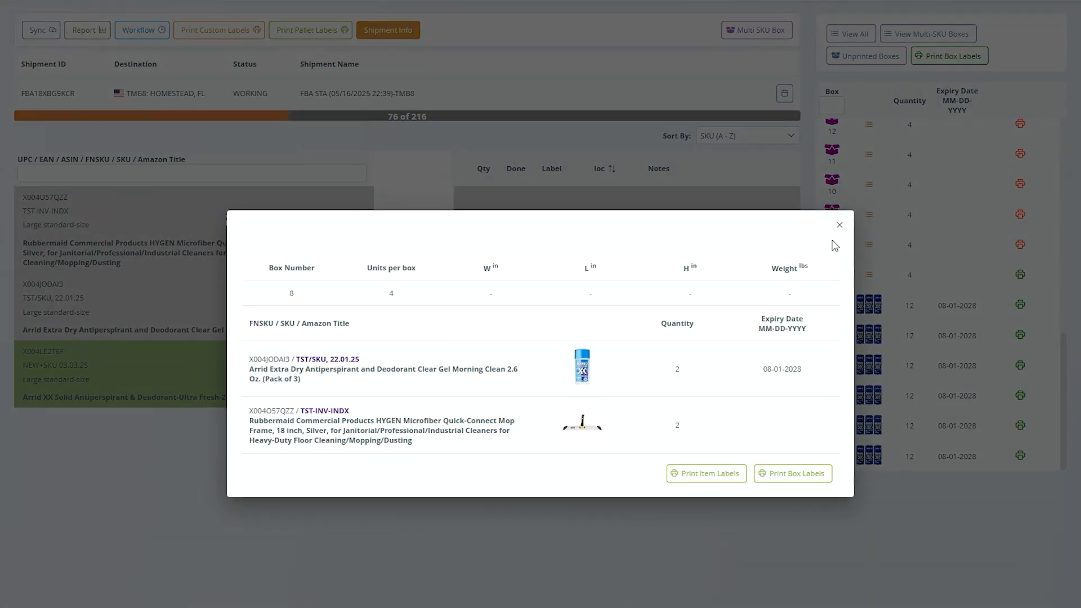
click(799, 476)
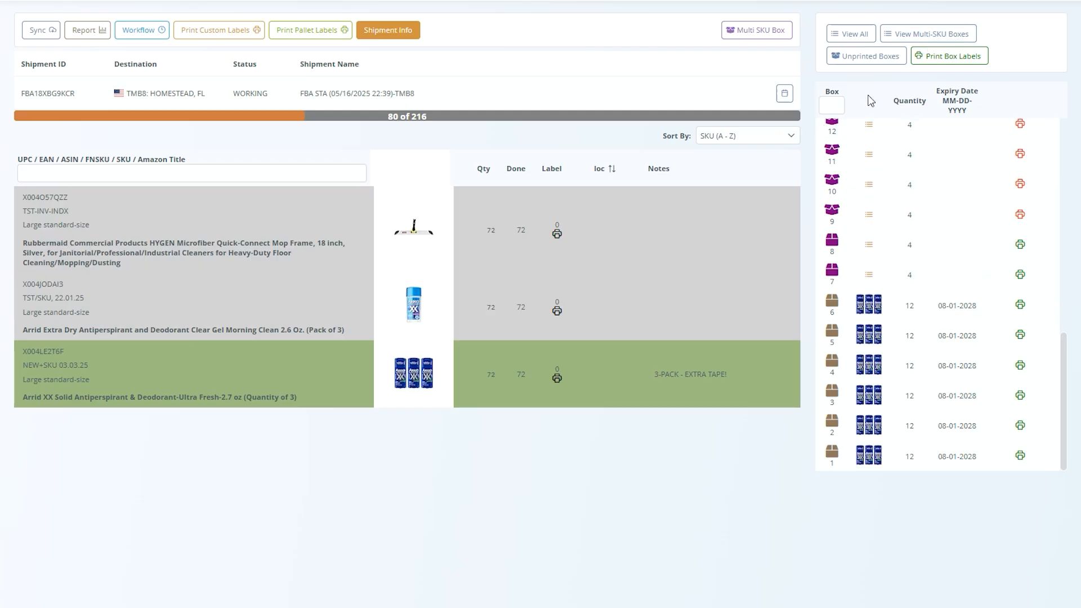
Step: Filter the box list to multi-SKU boxes and print box labels for the list
click(936, 41)
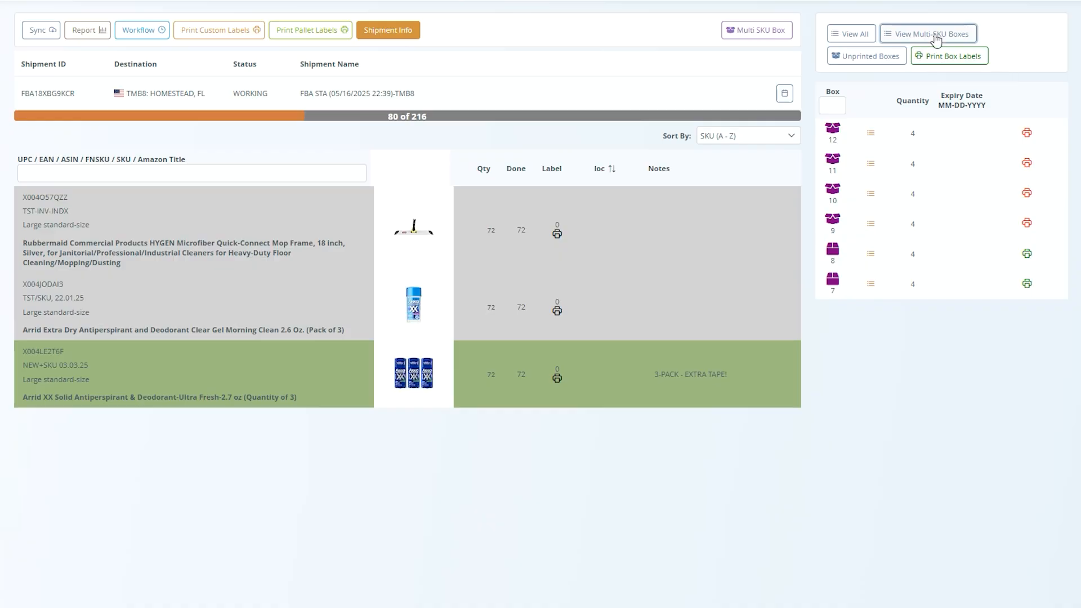
click(939, 61)
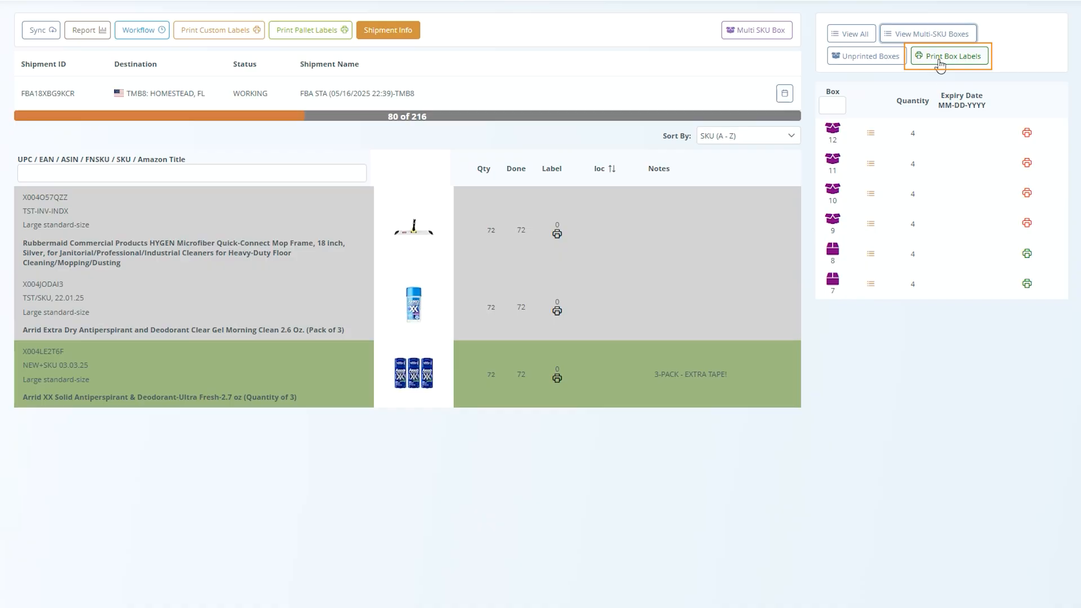
click(940, 58)
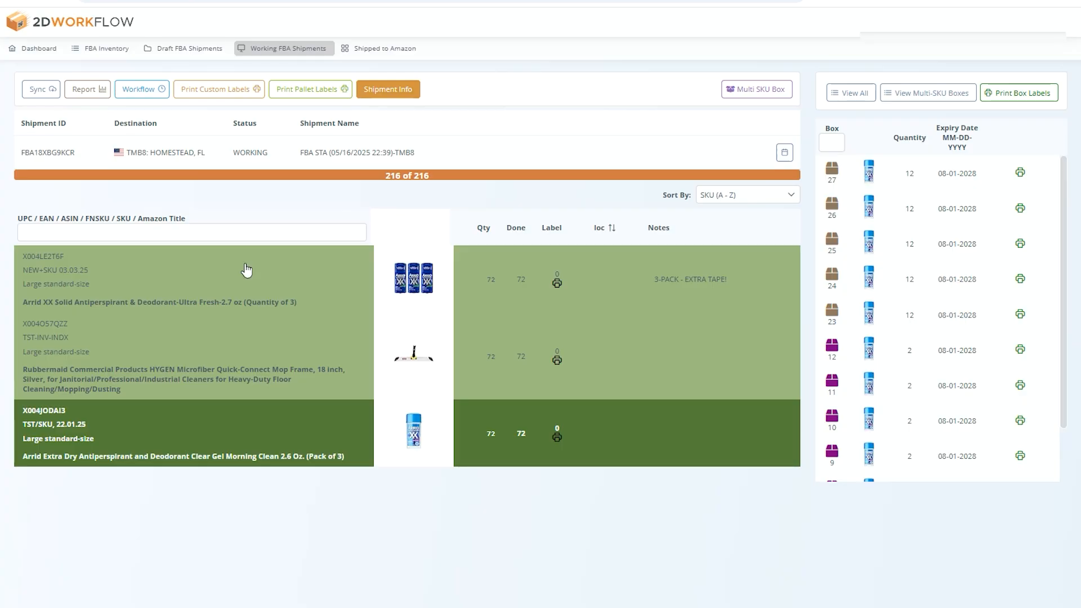
Step: Start completing the LTL Demo - Case Packed shipment and add one pallet with height 55 in and weight 225 lbs
click(292, 49)
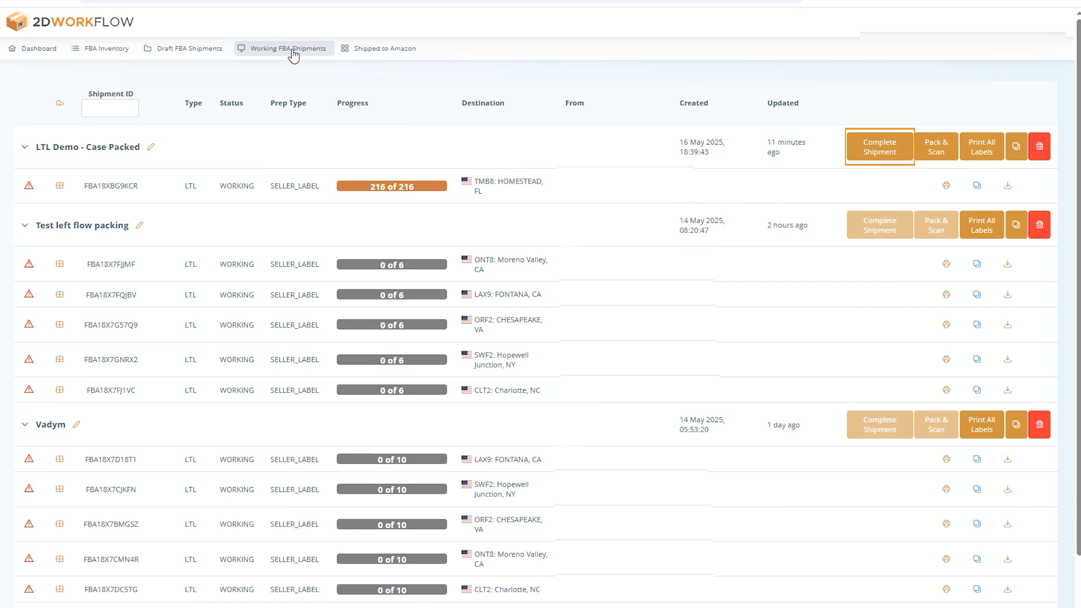
click(884, 148)
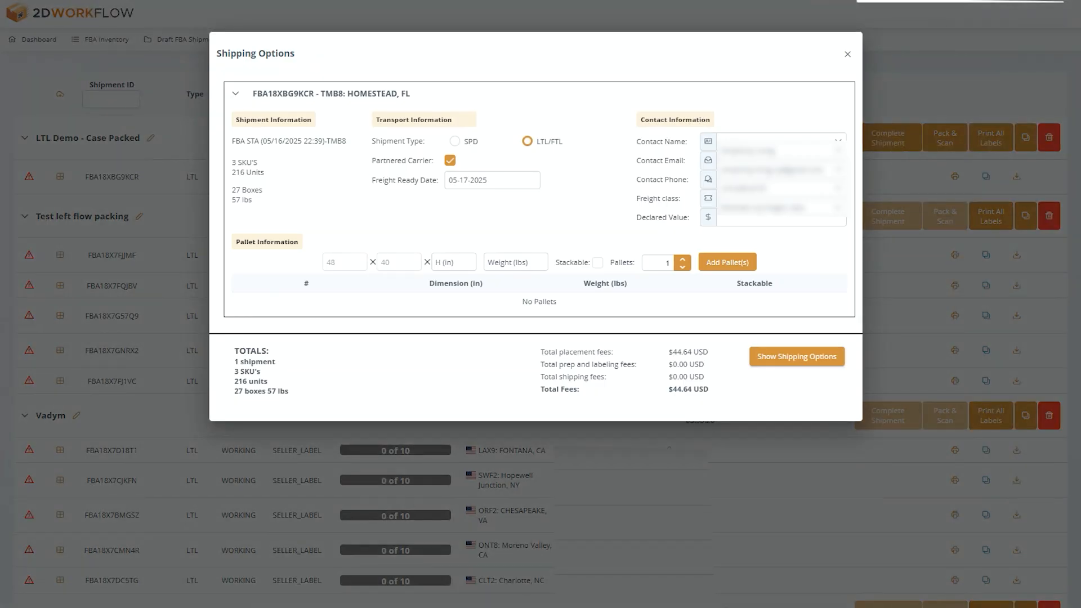
click(450, 263)
text(55)
click(512, 264)
text(225)
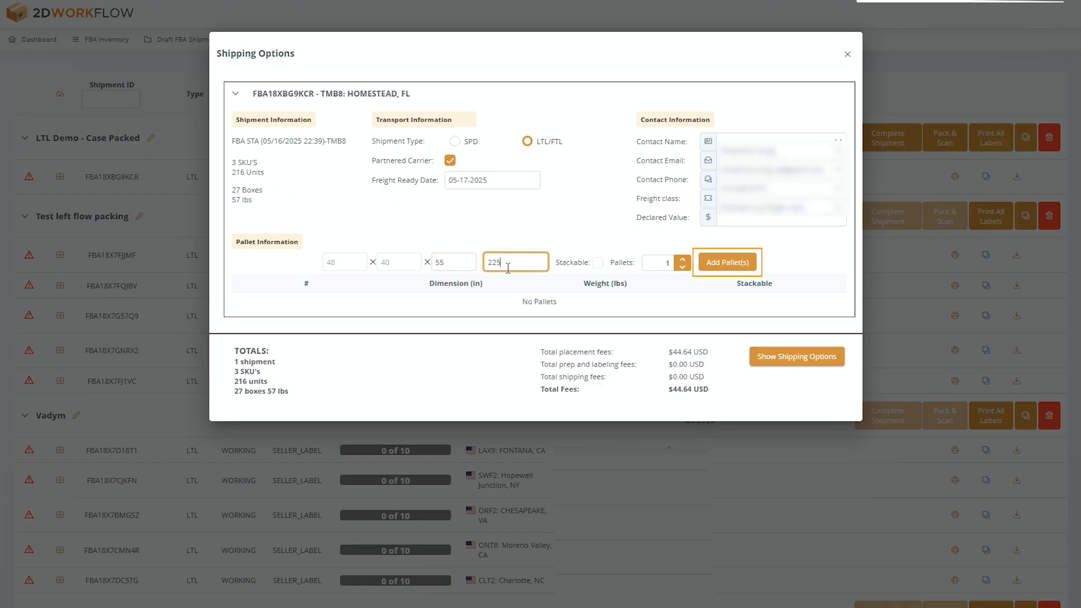
click(728, 264)
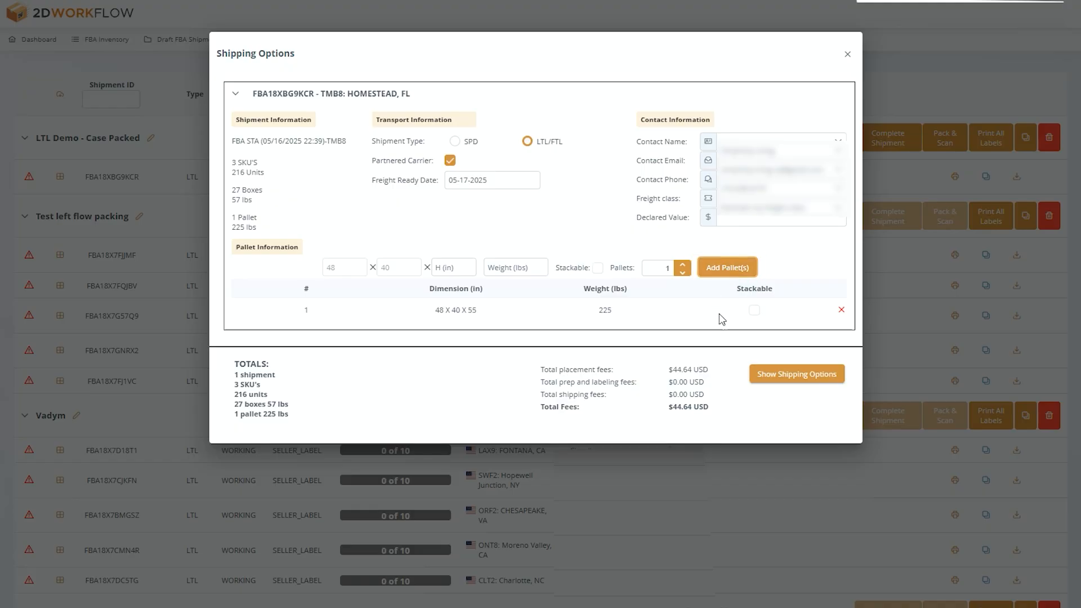
Step: Request shipping options, choose the Amazon Freight LTL carrier, and buy shipping to complete the shipment
click(798, 377)
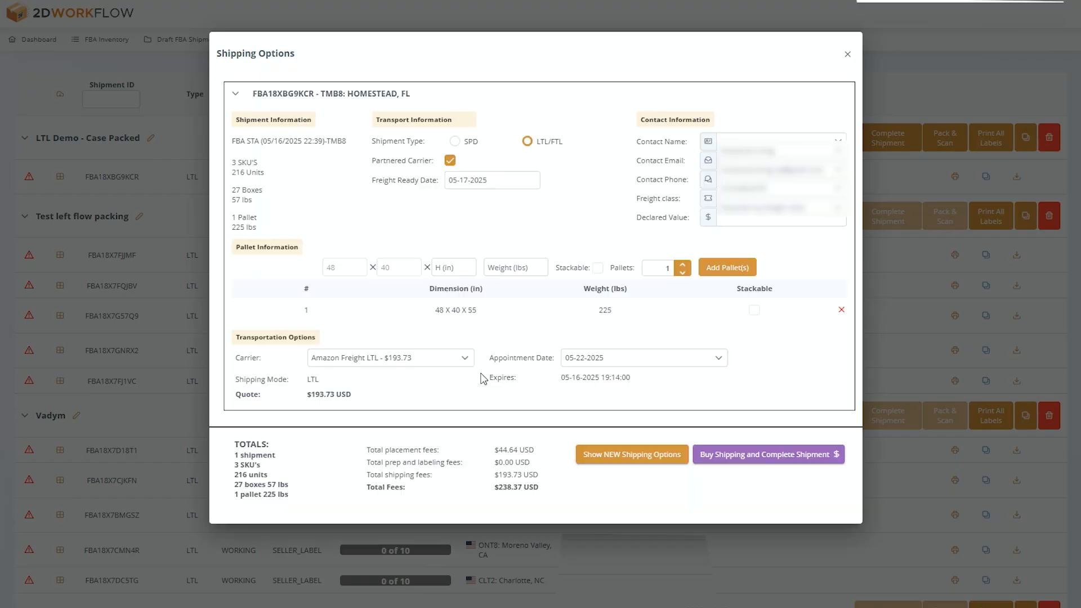
click(464, 361)
scroll(442, 400, down, 1)
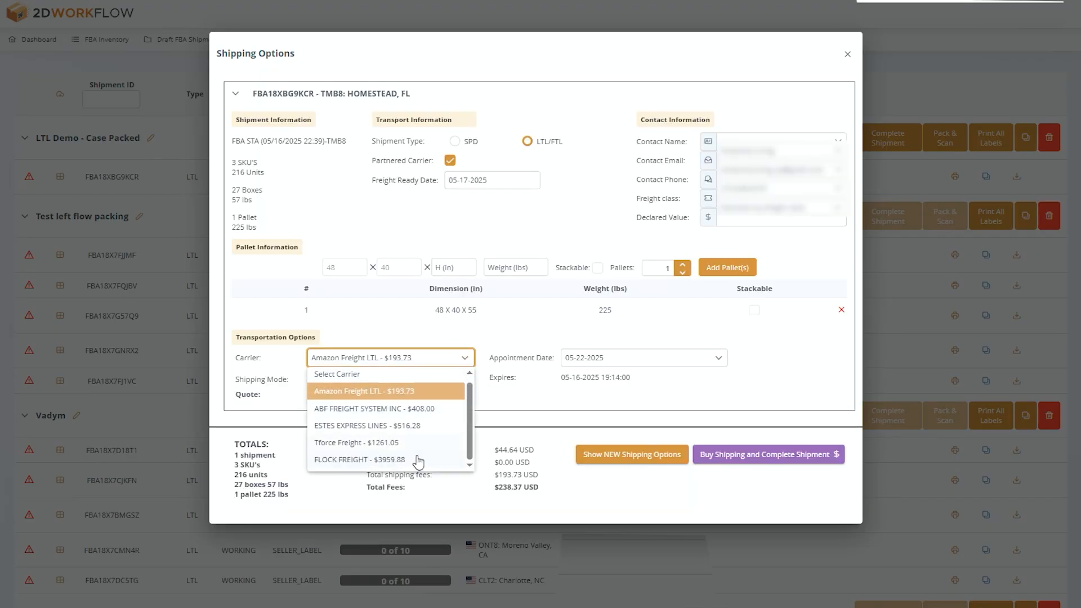
click(414, 392)
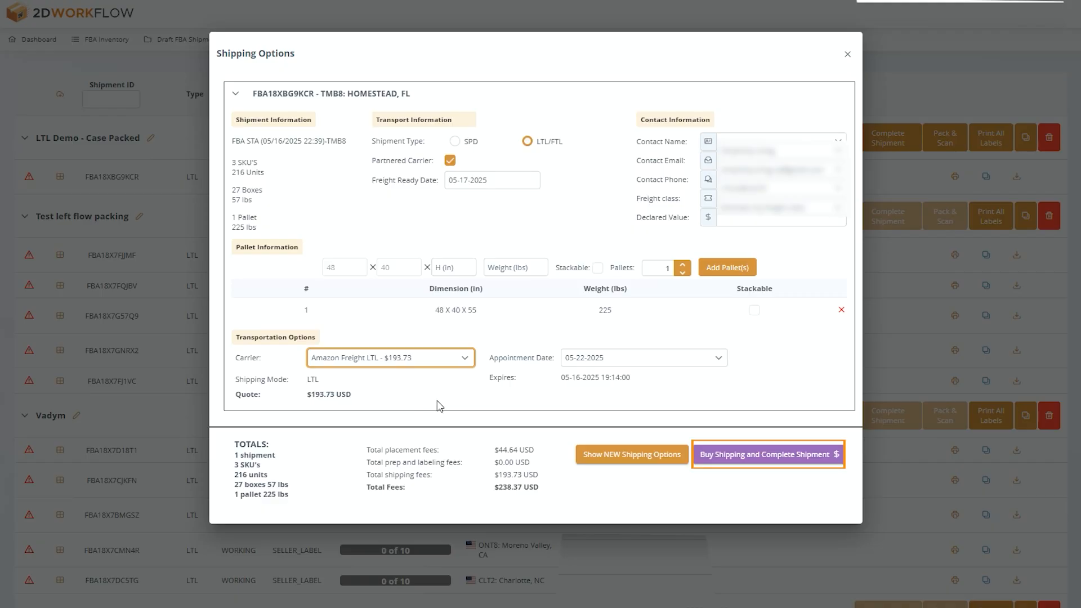
click(747, 456)
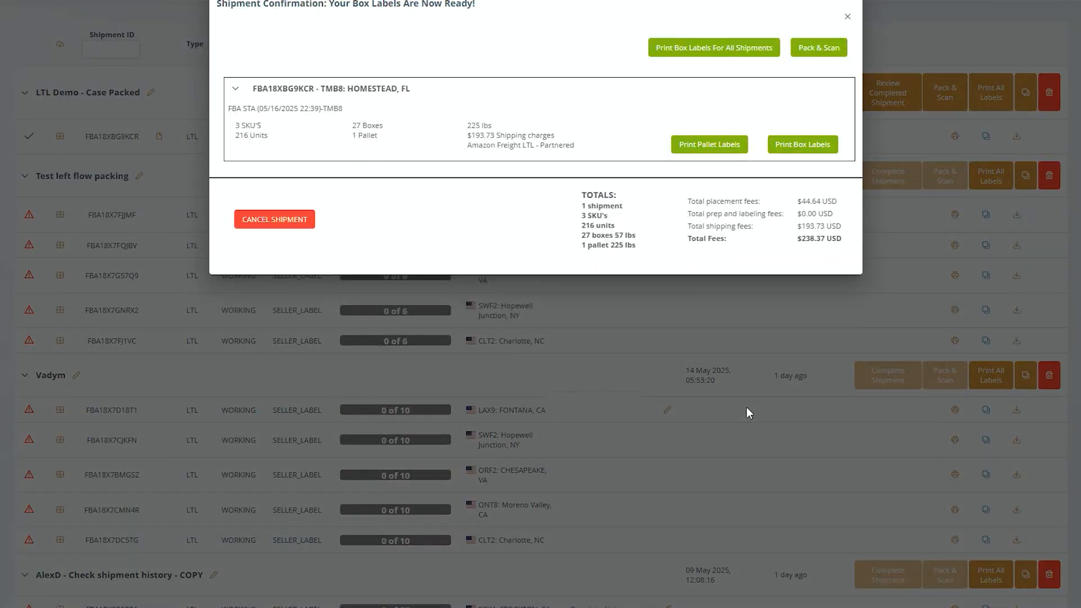
click(707, 302)
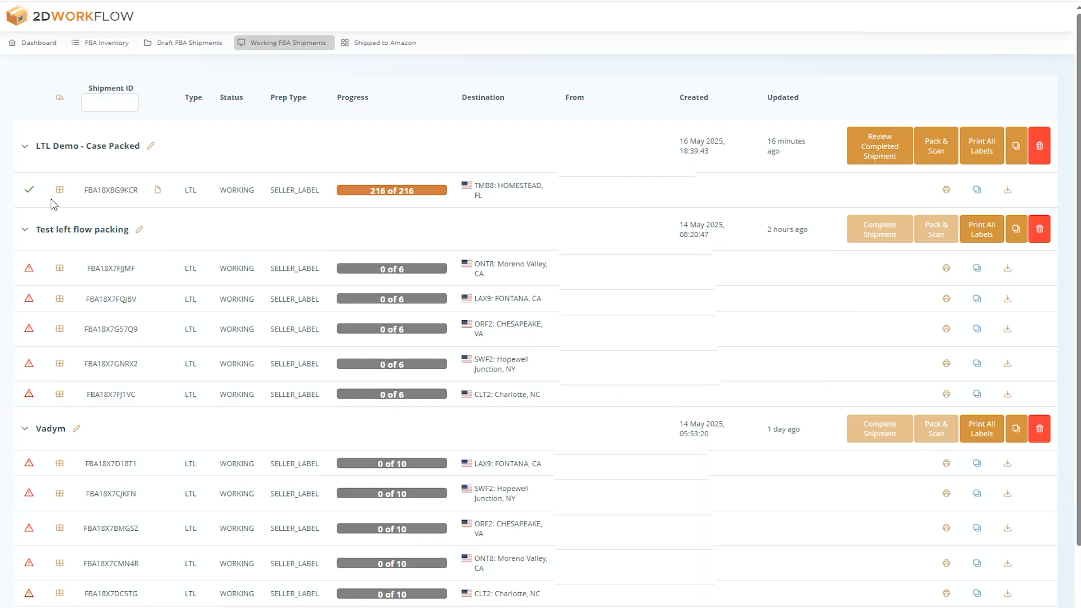
mouse_move(27, 192)
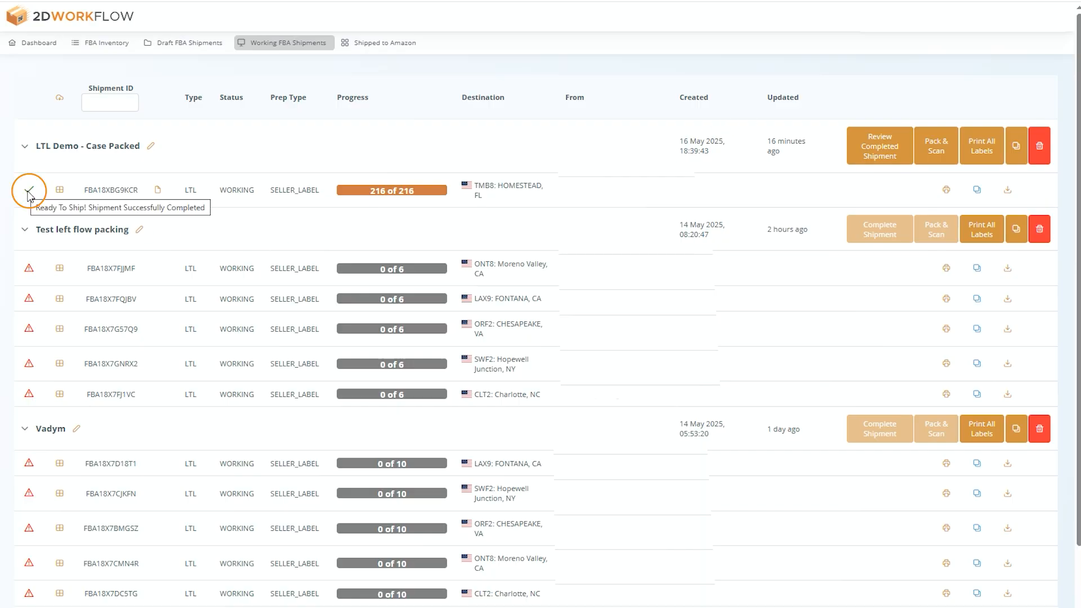